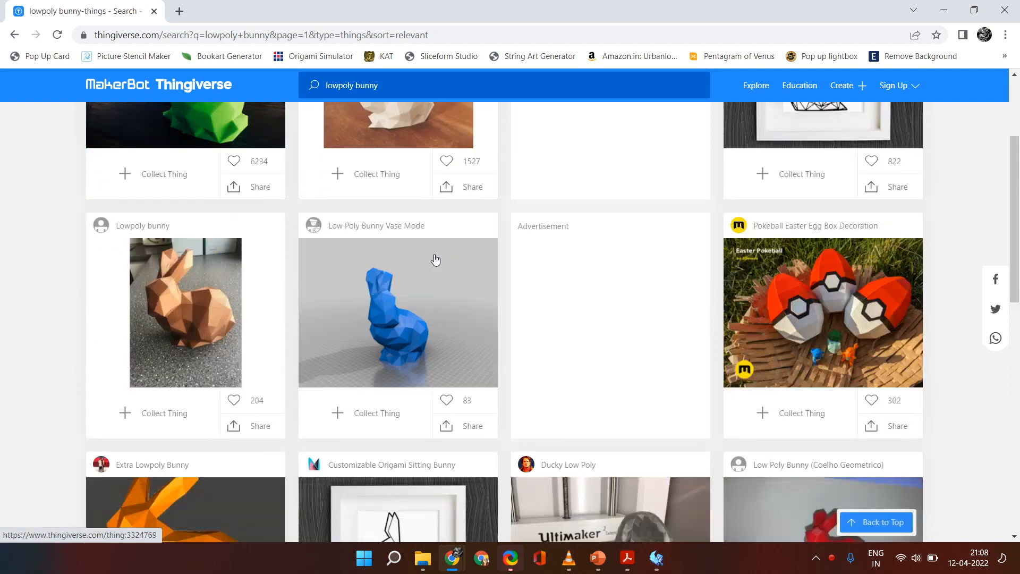
# Open the Extra Lowpoly Bunny model from the search results and download its super_lowpoly_bunny.stl file.
pyautogui.scroll(-2, 435, 259)
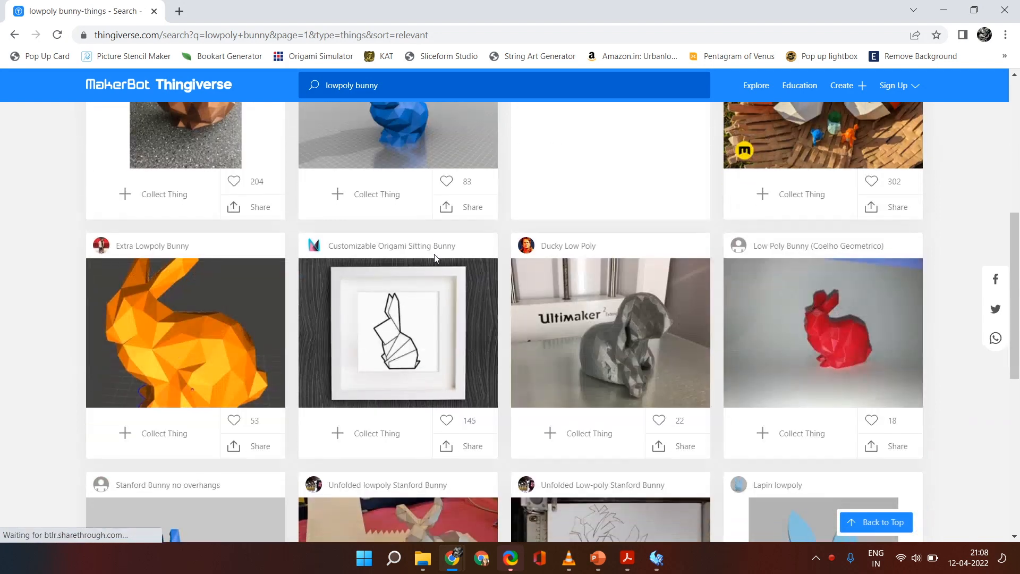
pyautogui.click(163, 341)
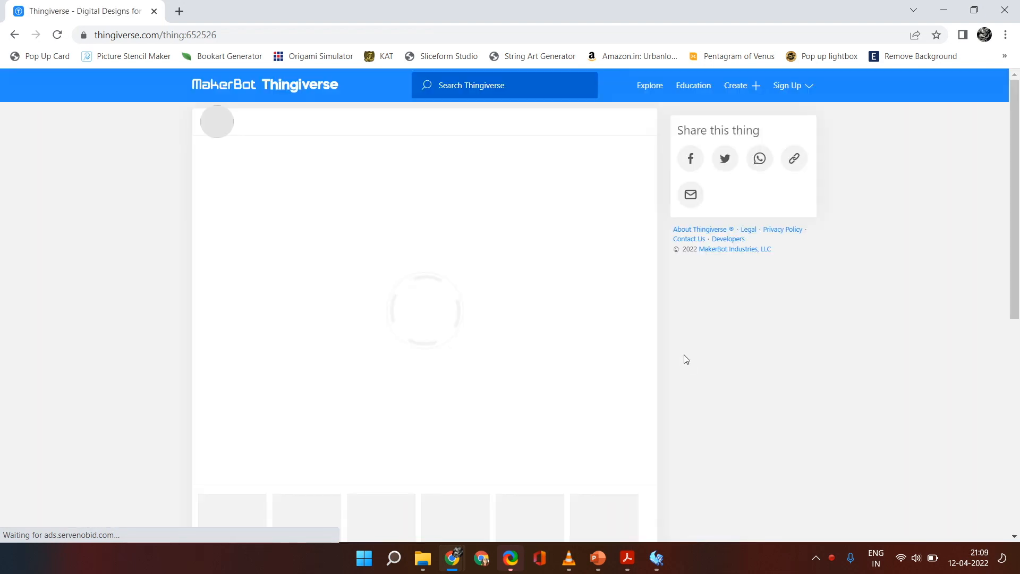
pyautogui.click(743, 168)
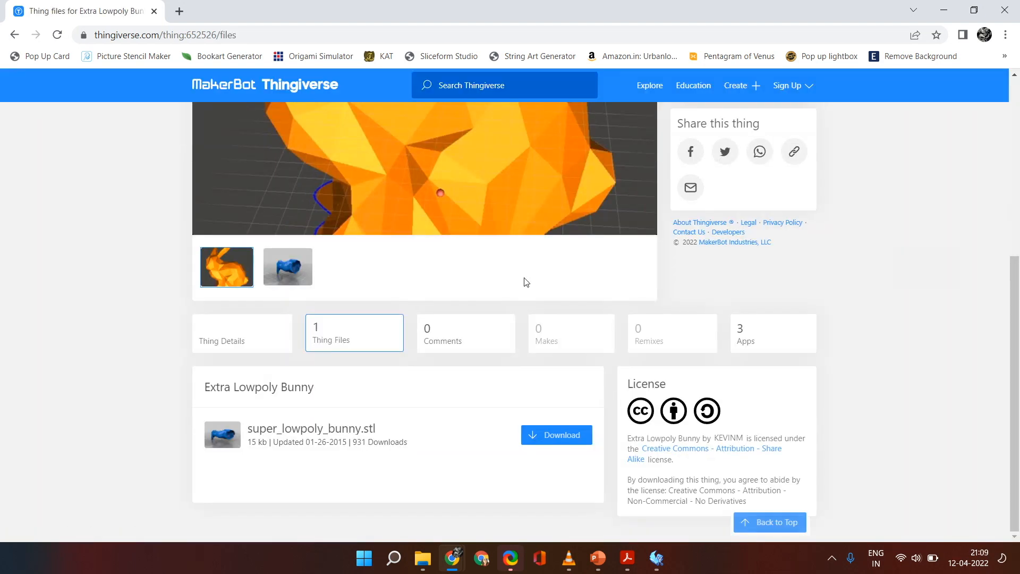
pyautogui.click(558, 438)
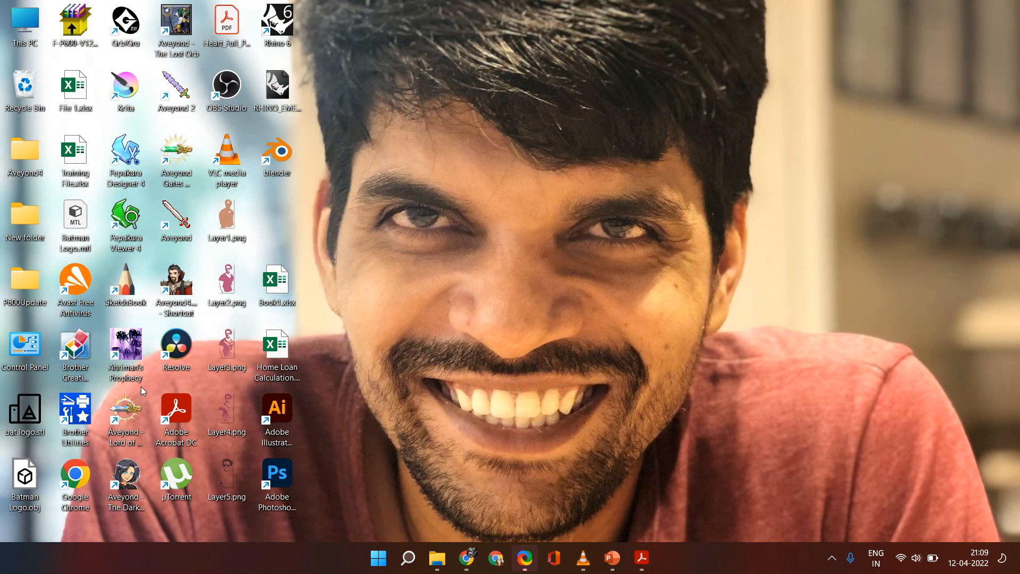
# Launch Pepakura Designer 4 from the desktop and maximize its window.
pyautogui.doubleClick(127, 164)
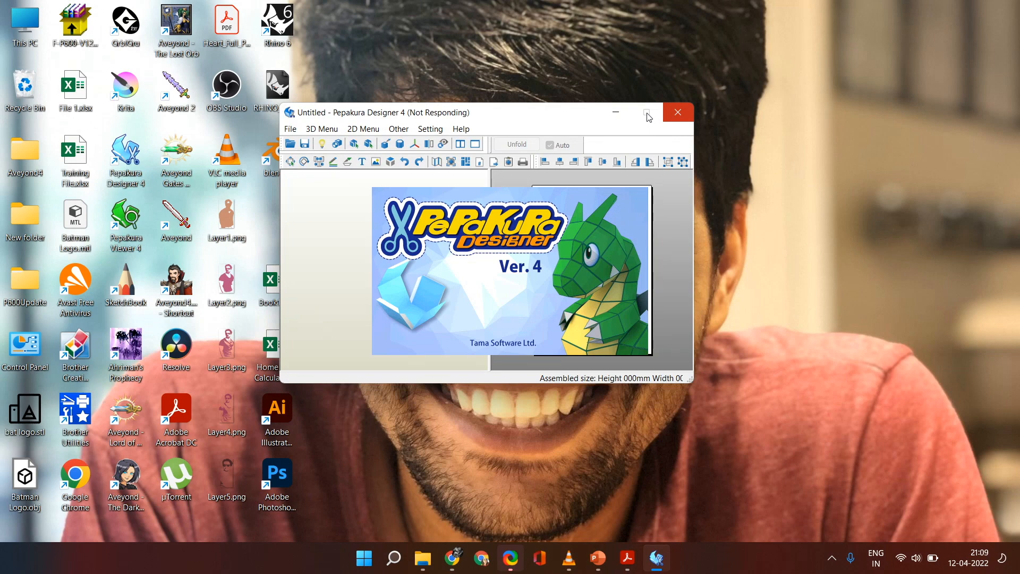
pyautogui.click(793, 248)
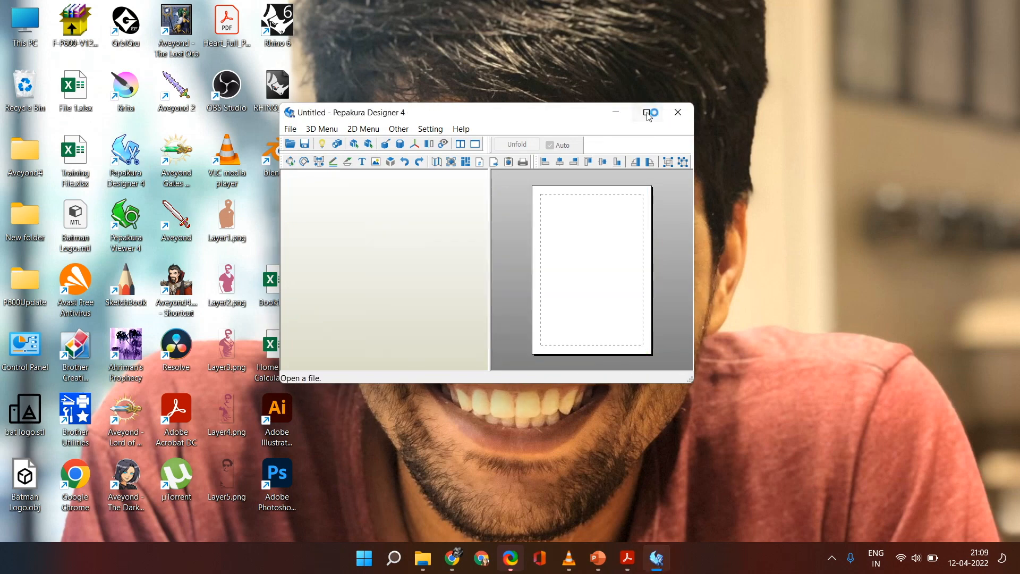
pyautogui.click(648, 112)
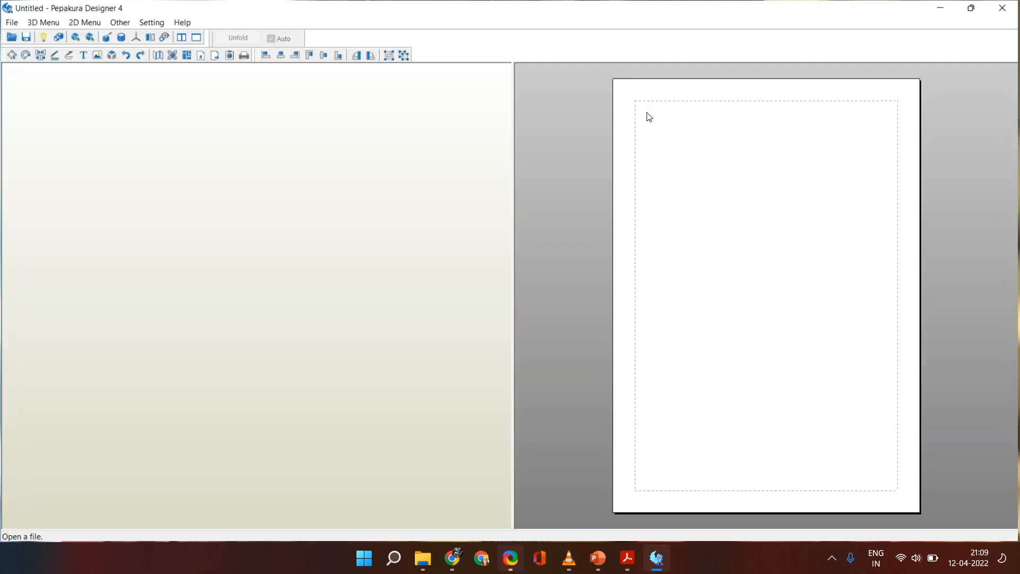
# Import Bunny-LowPoly.stl from the Downloads folder into Pepakura Designer using the Auto detection STL format.
pyautogui.click(422, 565)
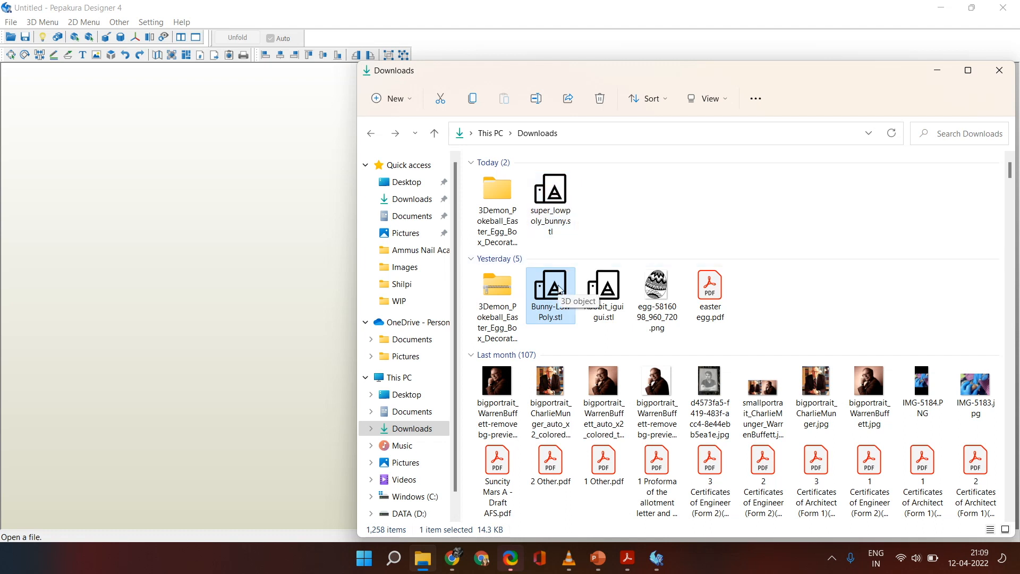
pyautogui.moveTo(560, 290); pyautogui.dragTo(257, 267)
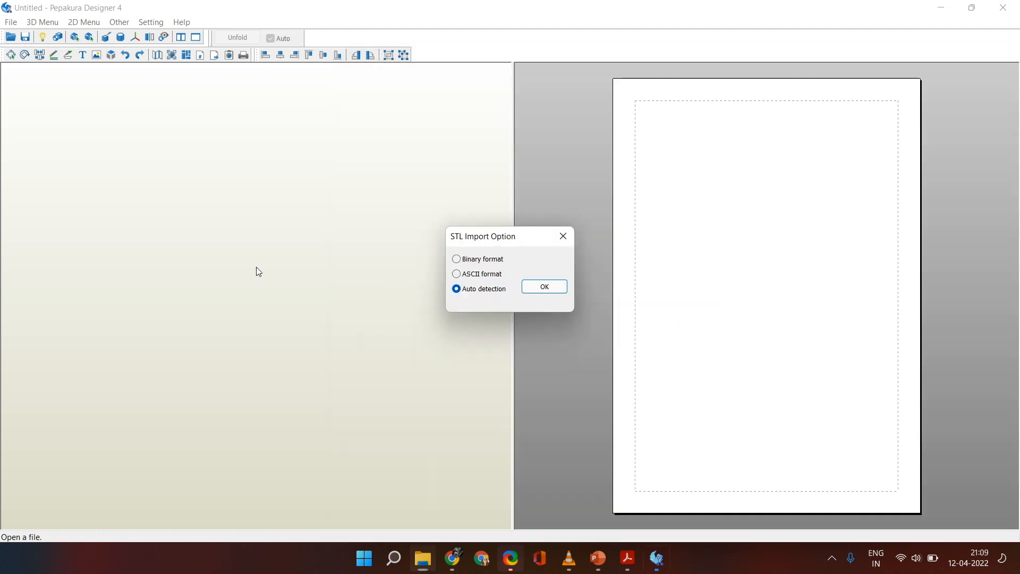
pyautogui.click(547, 287)
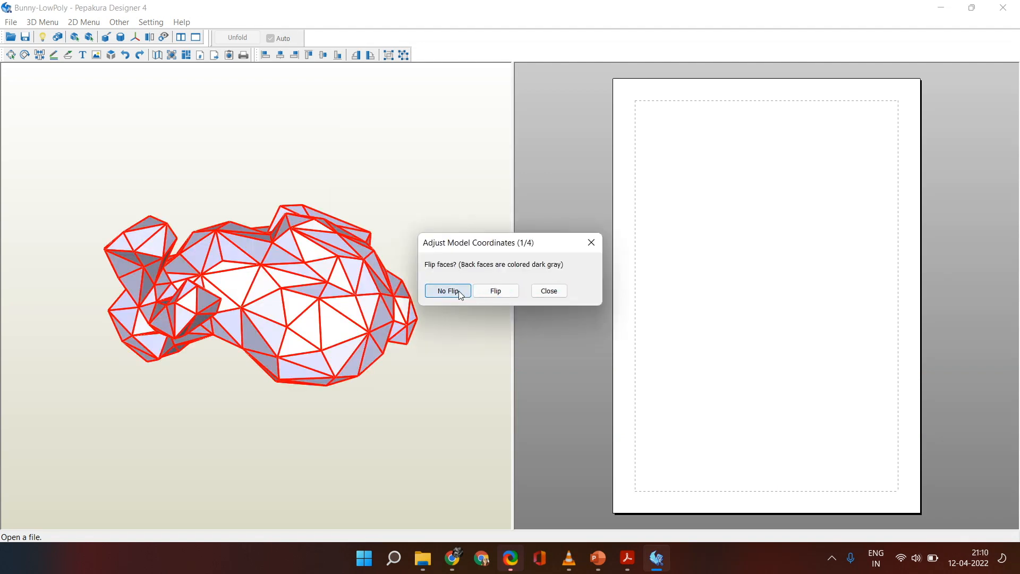
# Orient the model with no face flip, green as the front, green as the bottom and no inversion, and acknowledge the edge merge.
pyautogui.click(459, 293)
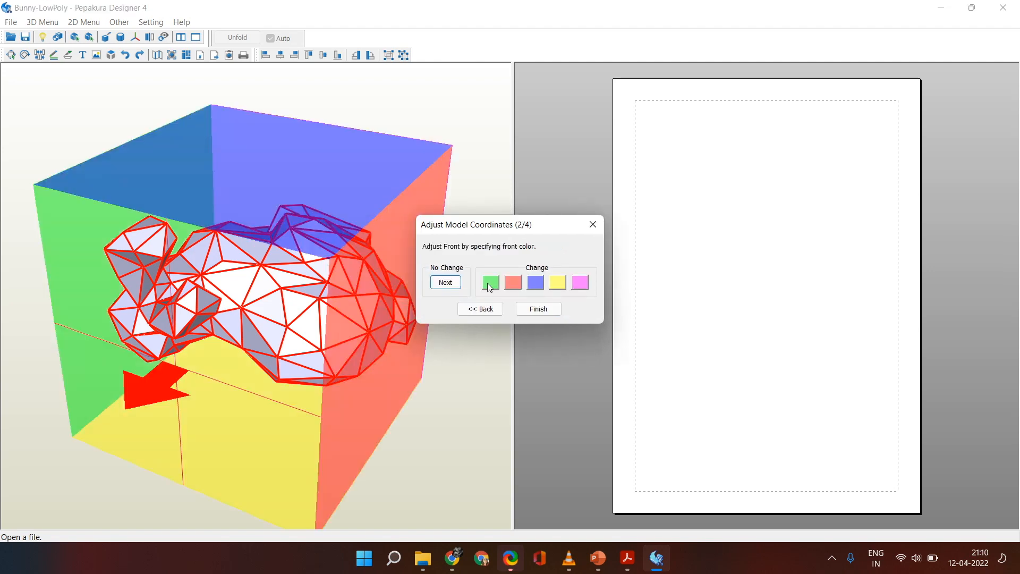
pyautogui.click(490, 284)
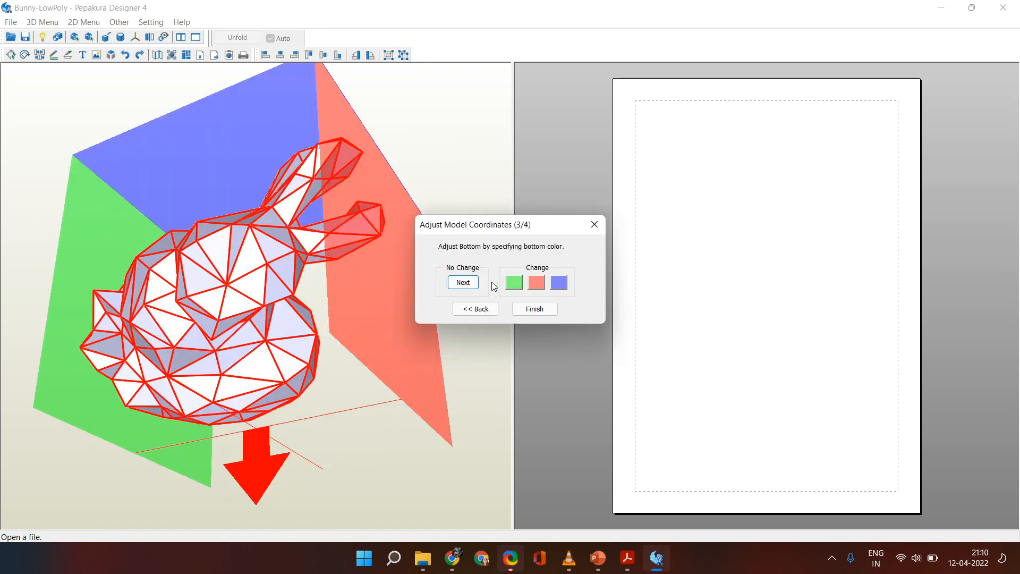
pyautogui.click(506, 281)
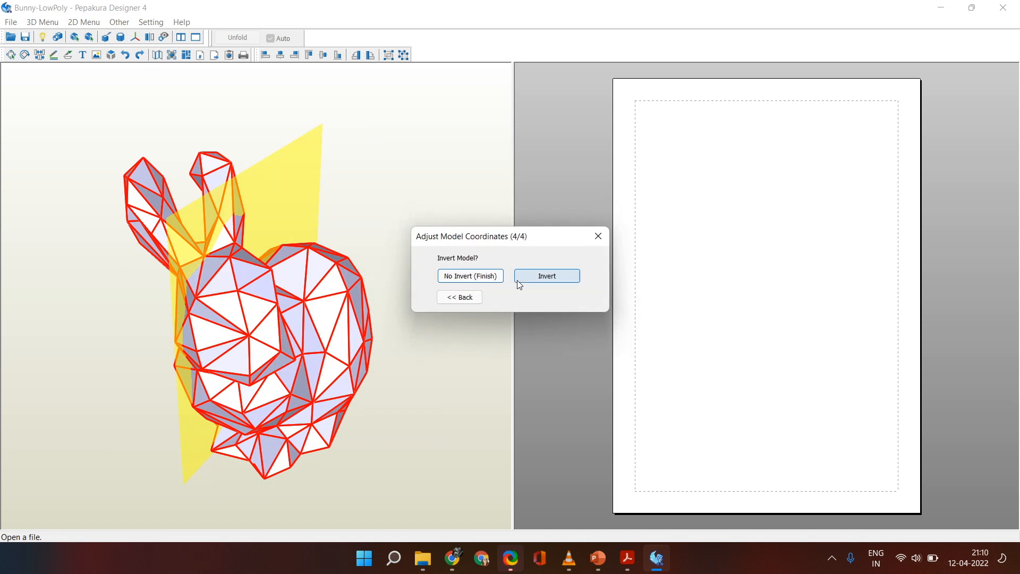
pyautogui.click(481, 277)
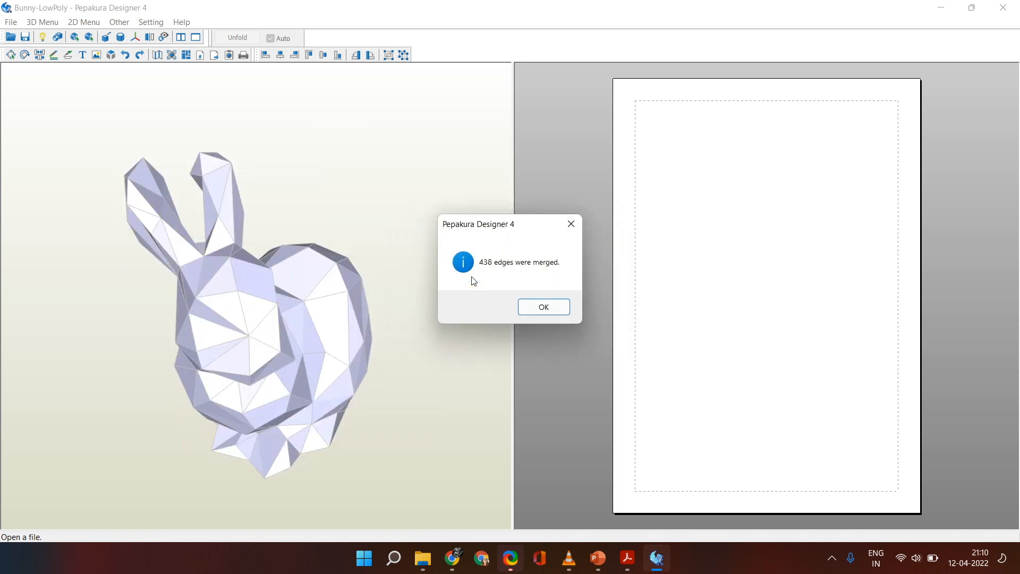
pyautogui.click(558, 307)
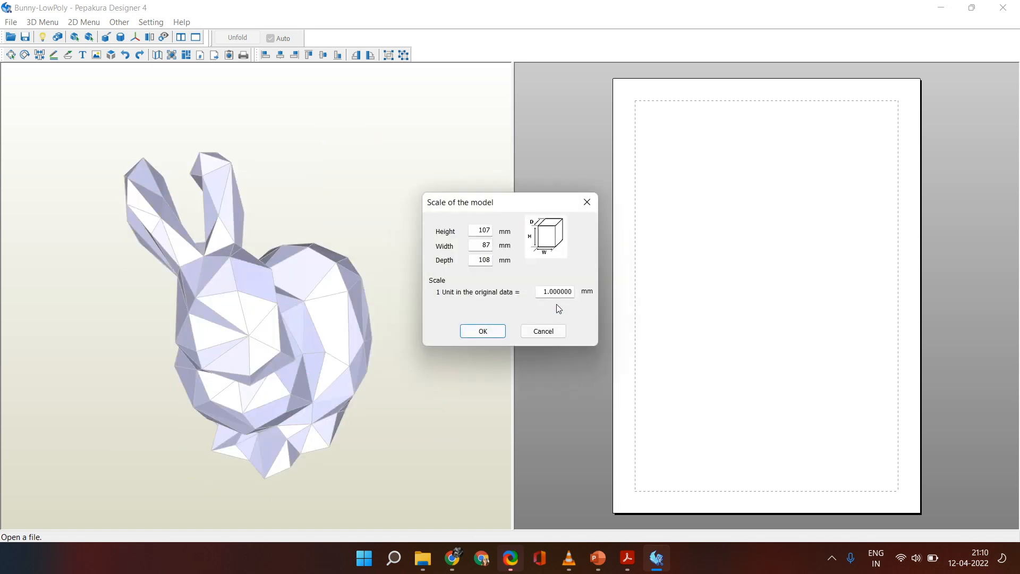
# Set the model's depth to 150 mm and accept the scale.
pyautogui.moveTo(480, 259); pyautogui.dragTo(529, 260)
pyautogui.write('150')
pyautogui.click(483, 331)
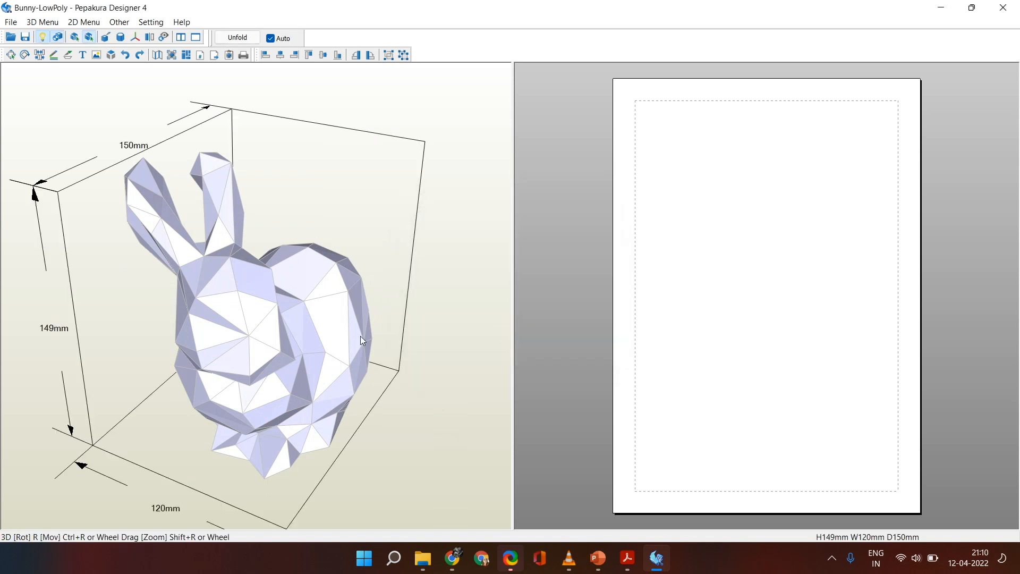
# Specify open edges around the base of the bunny's ears to separate them from the head.
pyautogui.moveTo(351, 337); pyautogui.dragTo(334, 362)
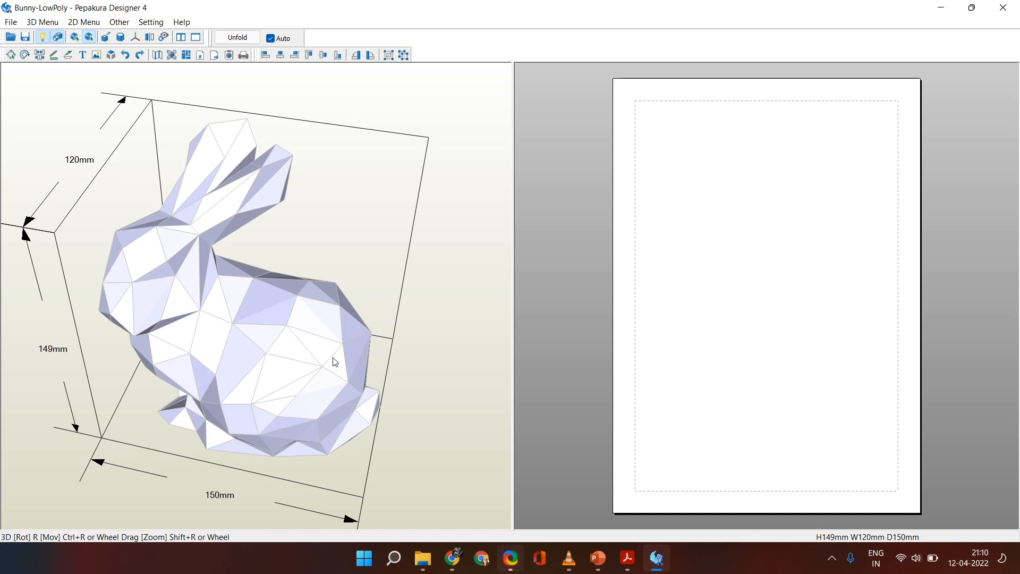
pyautogui.moveTo(335, 362); pyautogui.dragTo(423, 372)
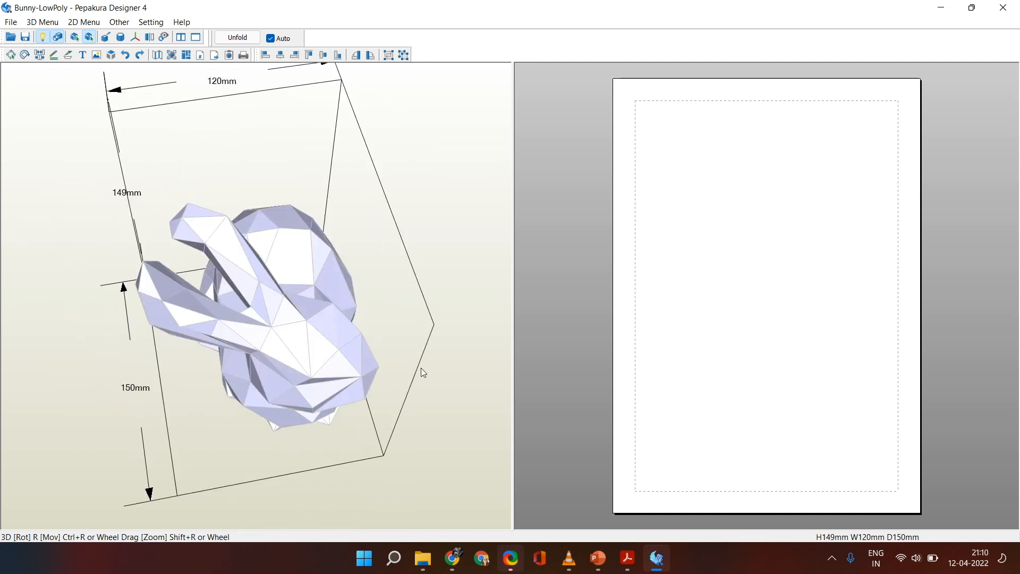
pyautogui.scroll(5, 421, 368)
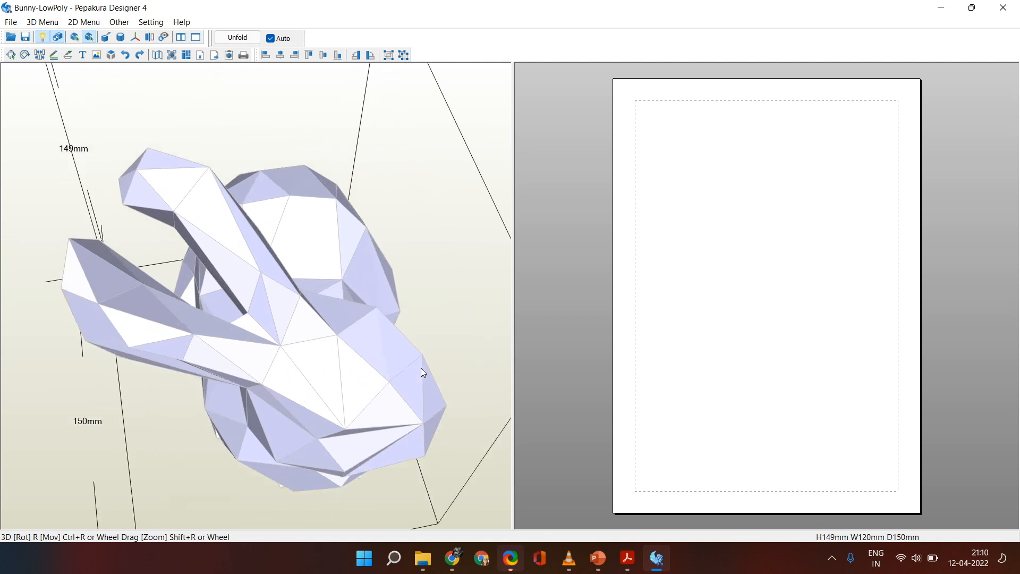
pyautogui.scroll(1, 421, 368)
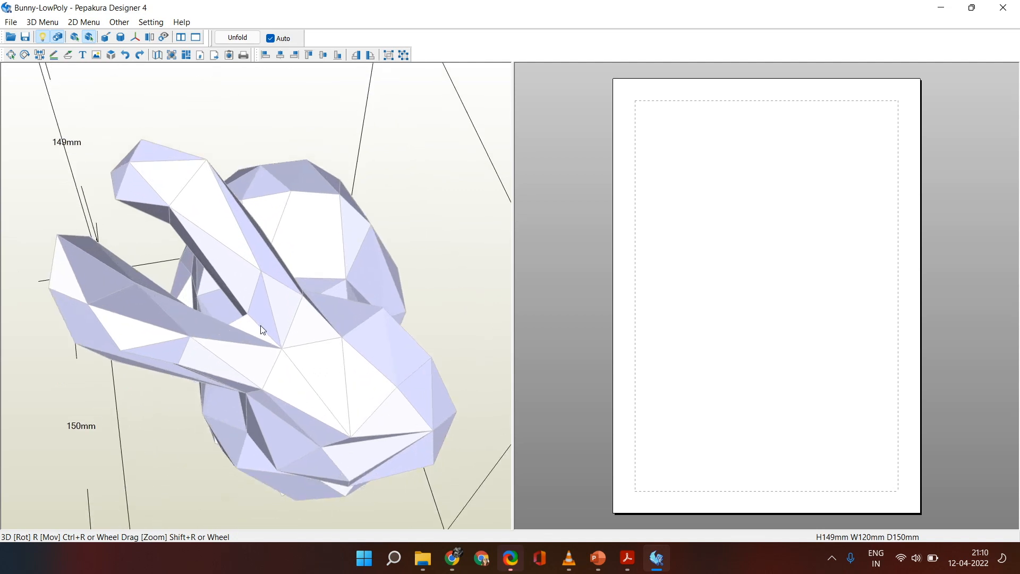
pyautogui.click(106, 38)
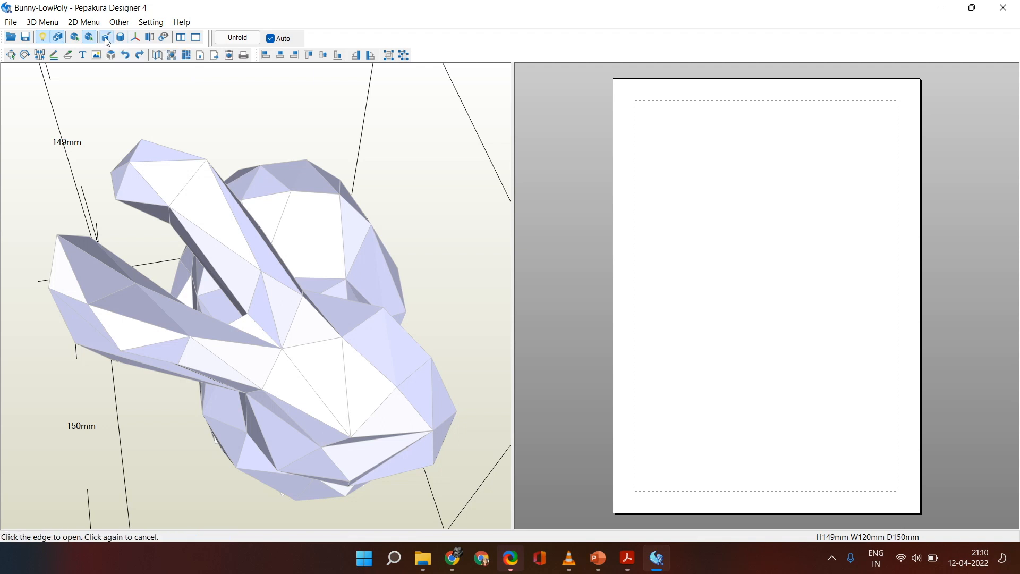
pyautogui.click(261, 329)
pyautogui.click(296, 323)
pyautogui.click(274, 374)
pyautogui.moveTo(272, 371); pyautogui.dragTo(299, 337, button='right')
pyautogui.click(351, 202)
pyautogui.click(324, 232)
# Mark the edges around the neck as open to separate the head from the body.
pyautogui.moveTo(325, 232); pyautogui.dragTo(358, 190, button='right')
pyautogui.moveTo(292, 202); pyautogui.dragTo(104, 200, button='right')
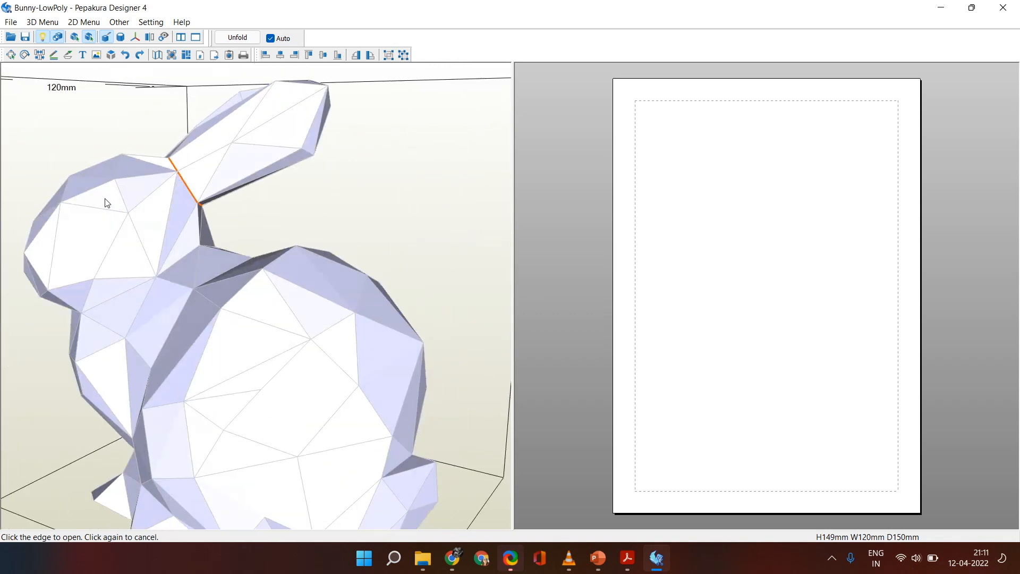
pyautogui.moveTo(116, 299); pyautogui.dragTo(264, 264, button='right')
pyautogui.moveTo(307, 237)
pyautogui.mouseDown(button='right')
pyautogui.moveTo(375, 256)
pyautogui.moveTo(306, 240)
pyautogui.mouseUp(button='right')
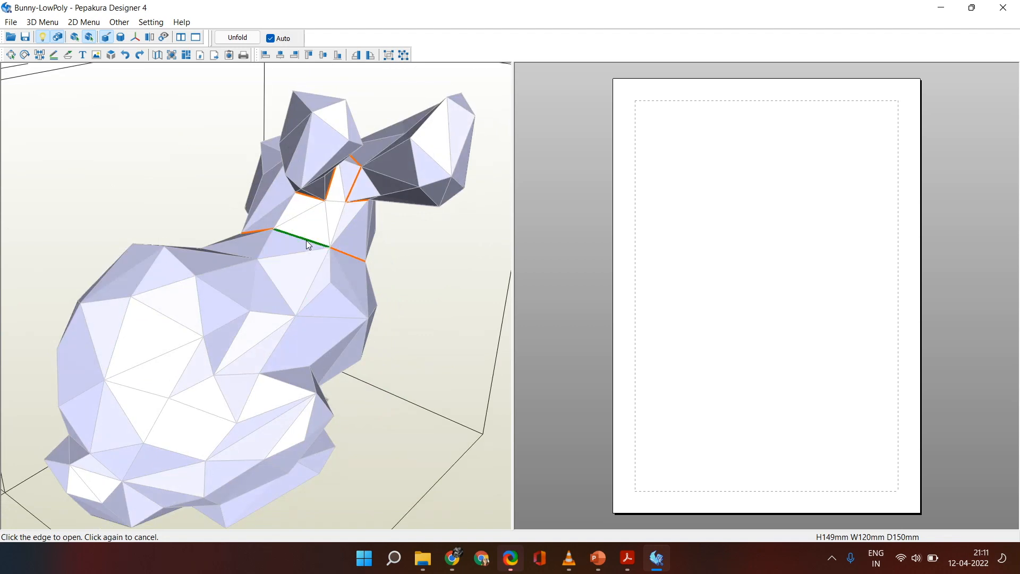
pyautogui.moveTo(394, 303); pyautogui.dragTo(362, 270, button='right')
# Mark the edges along the lower side of the body as open, from the front foot back to the tail.
pyautogui.click(226, 473)
pyautogui.moveTo(297, 471); pyautogui.dragTo(254, 493, button='right')
pyautogui.moveTo(325, 497); pyautogui.dragTo(274, 506, button='right')
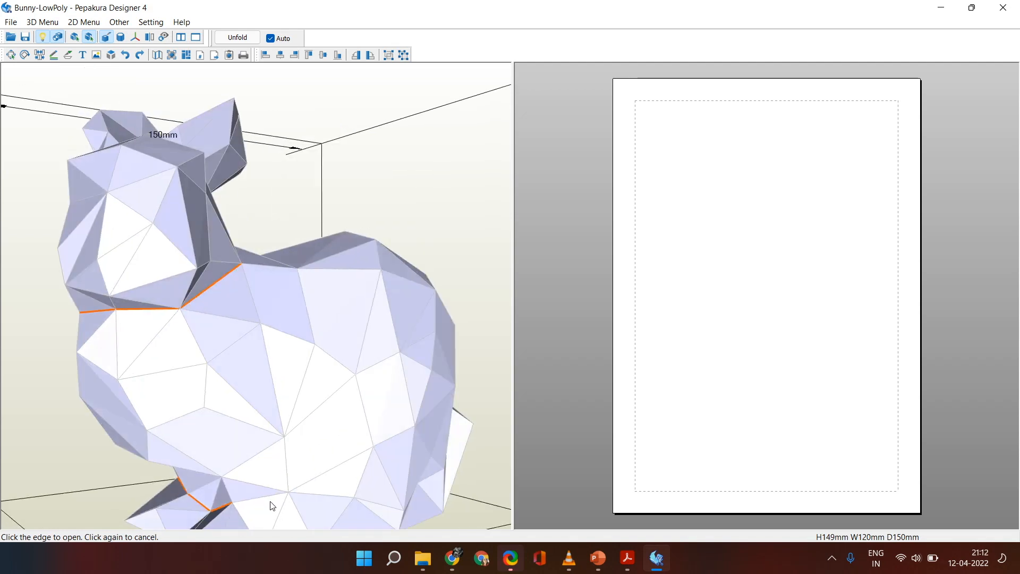
pyautogui.scroll(-3, 260, 505)
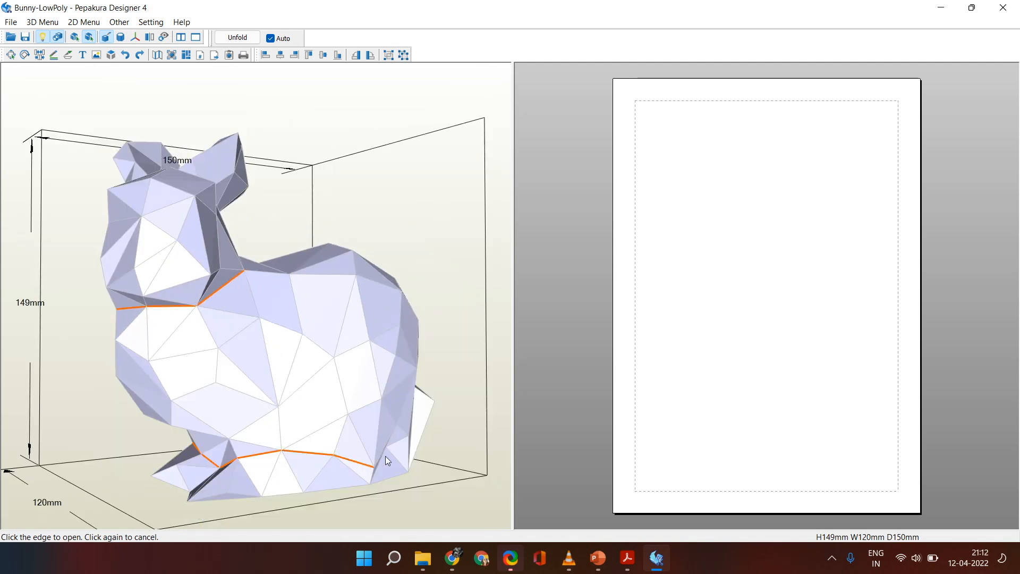
pyautogui.moveTo(385, 456); pyautogui.dragTo(334, 451, button='right')
pyautogui.click(281, 451)
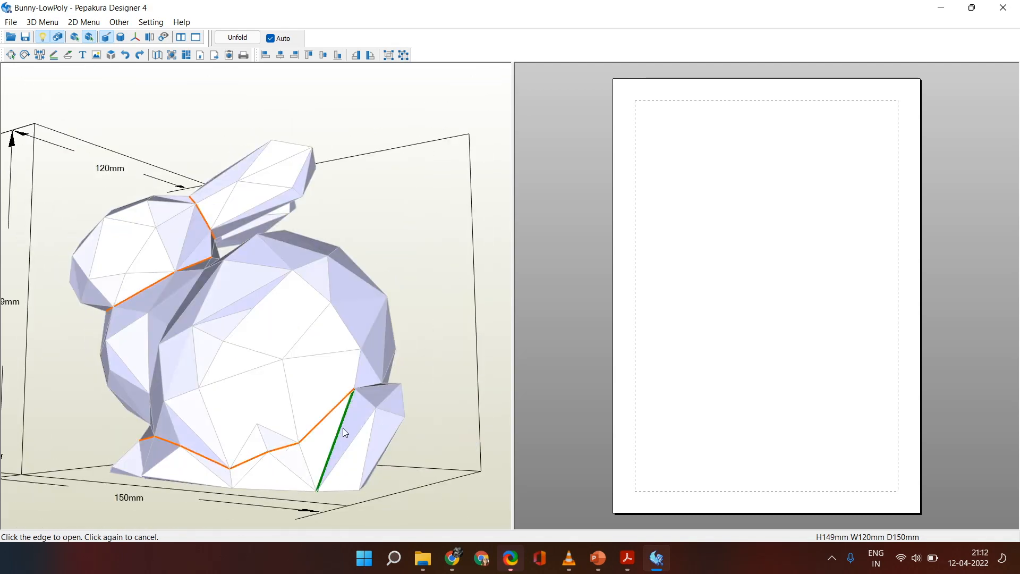
pyautogui.moveTo(342, 429); pyautogui.dragTo(298, 432, button='right')
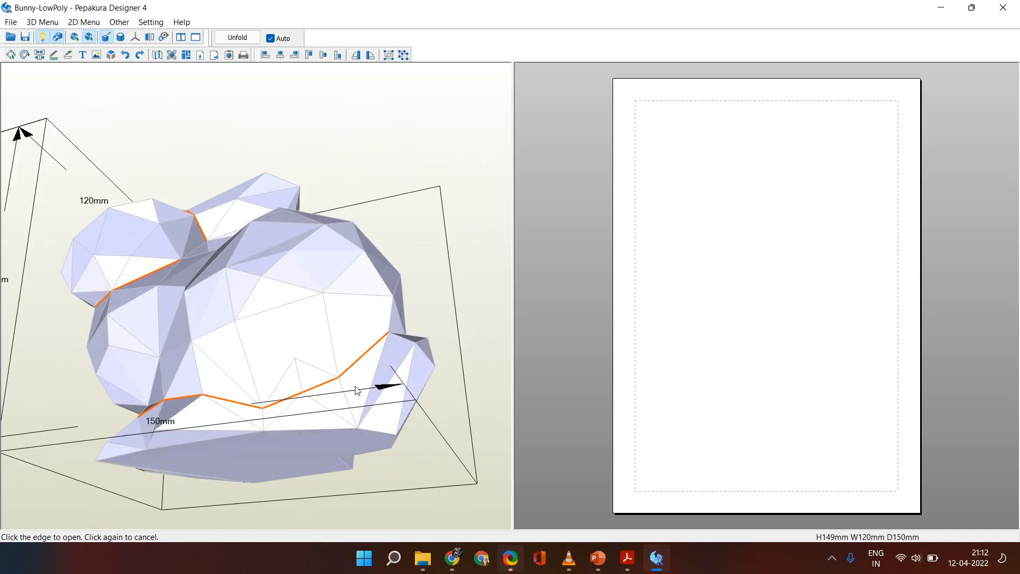
# Mark open edges around the tail and where it meets the back of the base.
pyautogui.moveTo(381, 431); pyautogui.dragTo(199, 466, button='right')
pyautogui.click(127, 462)
pyautogui.click(150, 414)
pyautogui.click(215, 429)
pyautogui.click(168, 446)
pyautogui.moveTo(160, 433); pyautogui.dragTo(251, 422, button='right')
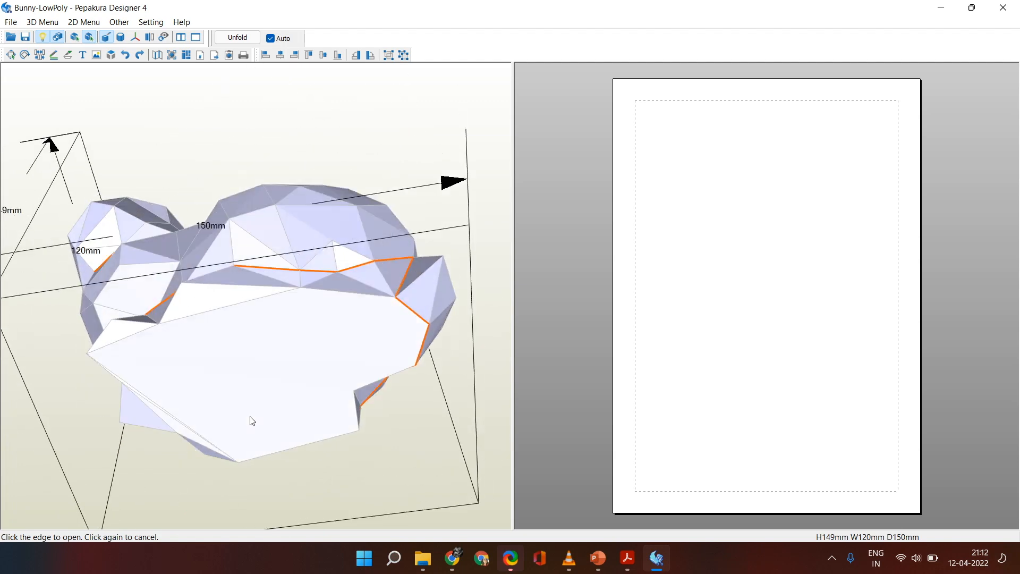
# Mark the edges along the outline of the bunny's flat base as open.
pyautogui.click(326, 293)
pyautogui.click(244, 289)
pyautogui.moveTo(244, 289); pyautogui.dragTo(314, 368, button='right')
pyautogui.click(330, 322)
pyautogui.moveTo(290, 404); pyautogui.dragTo(294, 406, button='right')
pyautogui.moveTo(384, 364); pyautogui.dragTo(377, 375, button='right')
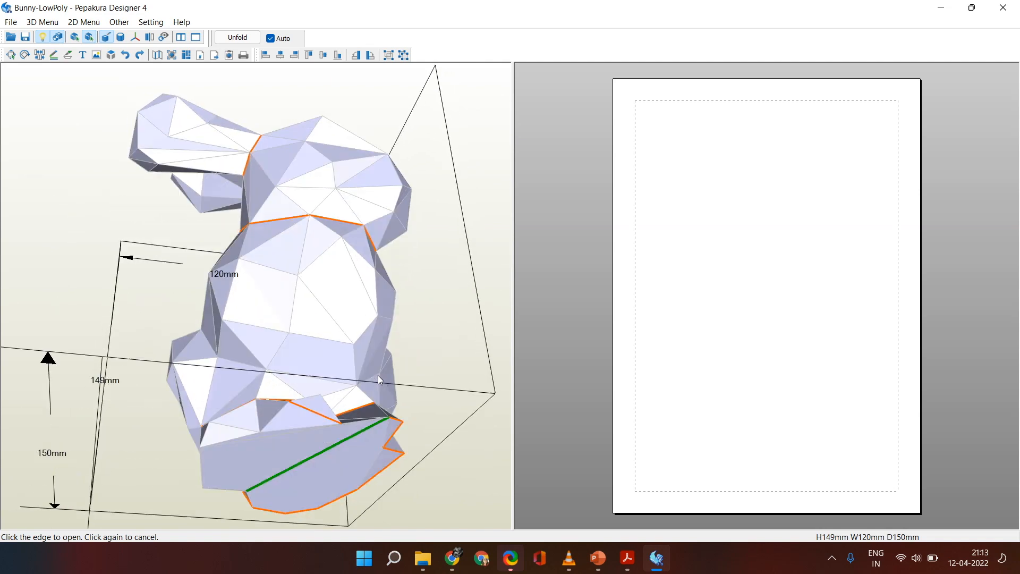
# Mark the remaining base edges beside the front feet as open, completing the outline of the underside.
pyautogui.moveTo(276, 417); pyautogui.dragTo(290, 361, button='right')
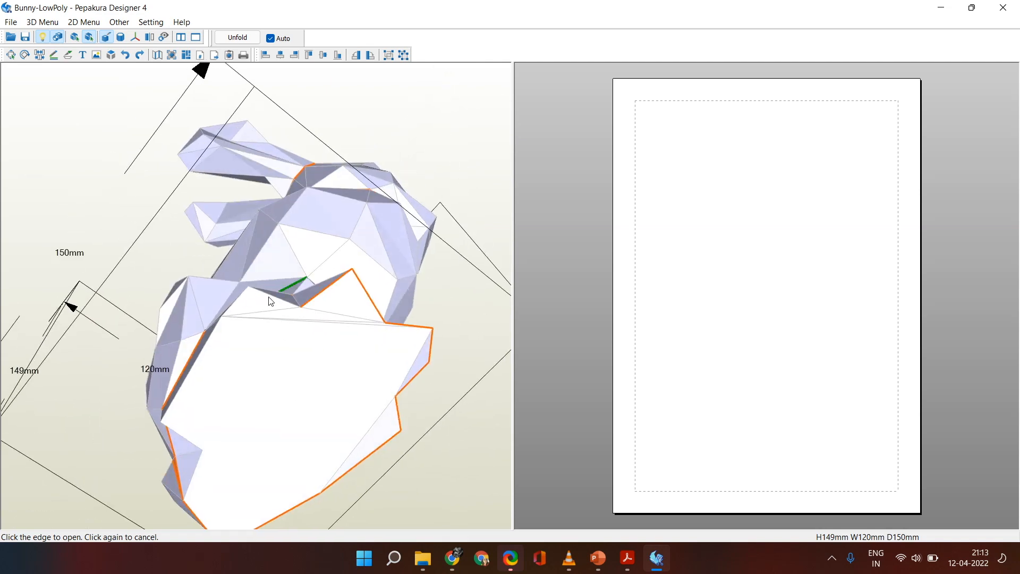
pyautogui.click(236, 309)
pyautogui.click(191, 467)
pyautogui.click(271, 310)
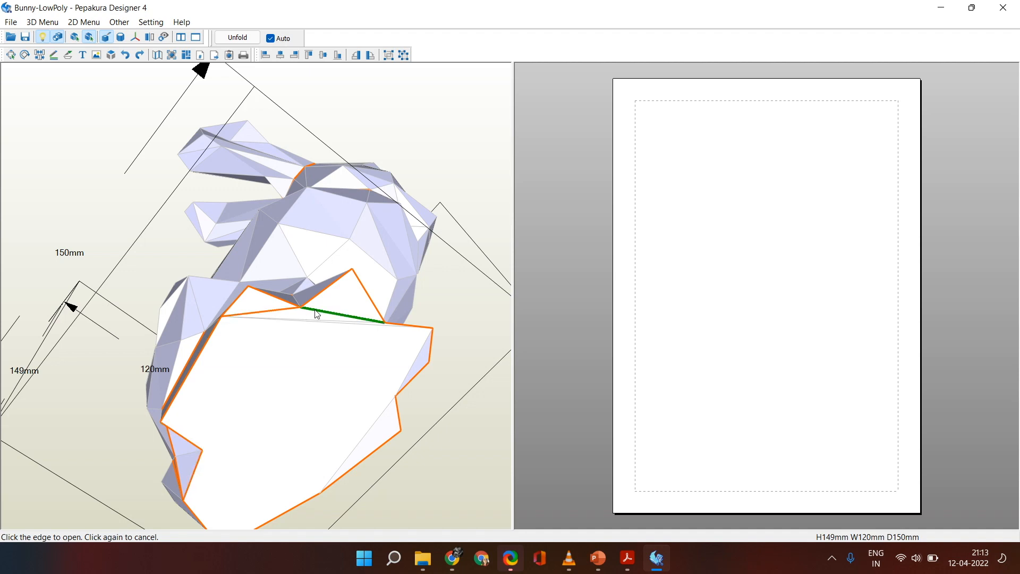
pyautogui.moveTo(275, 300); pyautogui.dragTo(175, 305, button='right')
pyautogui.moveTo(260, 346); pyautogui.dragTo(328, 381)
pyautogui.click(260, 331)
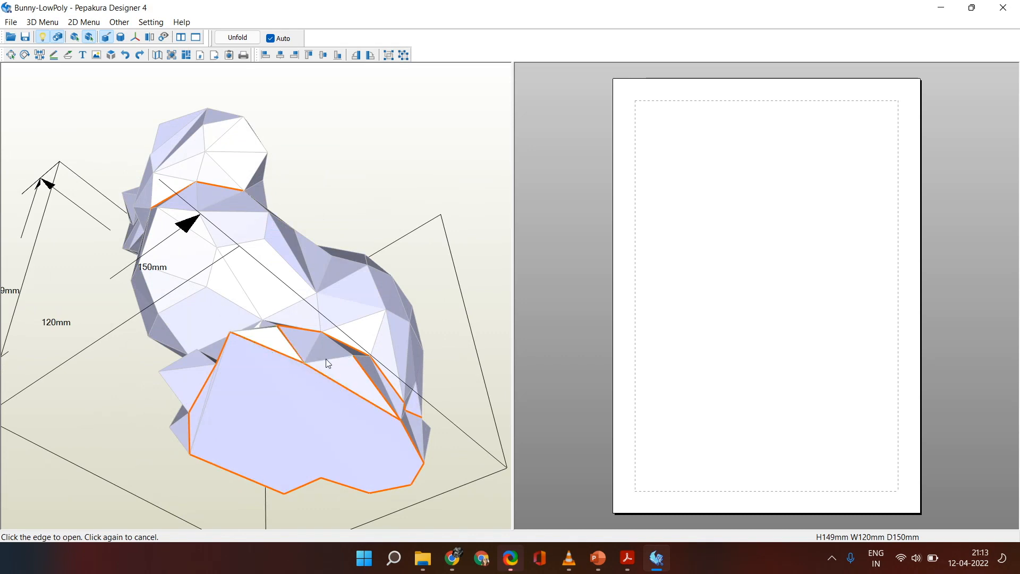
# Unfold the bunny into a 2D paper pattern using the marked open edges with automatic unfolding.
pyautogui.moveTo(366, 376); pyautogui.dragTo(318, 460, button='right')
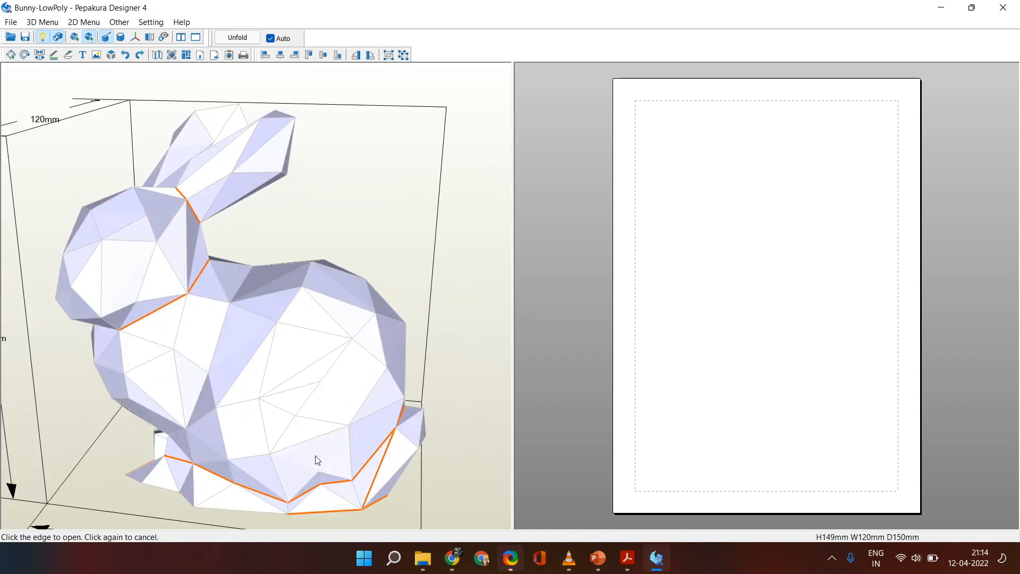
pyautogui.moveTo(297, 374)
pyautogui.mouseDown(button='right')
pyautogui.moveTo(303, 321)
pyautogui.moveTo(309, 359)
pyautogui.mouseUp(button='right')
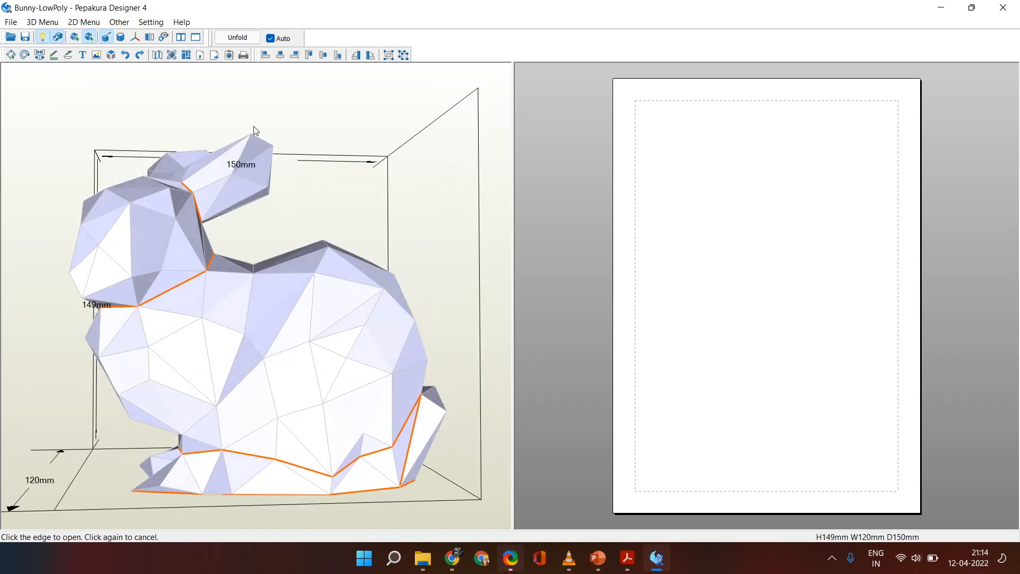
pyautogui.click(235, 38)
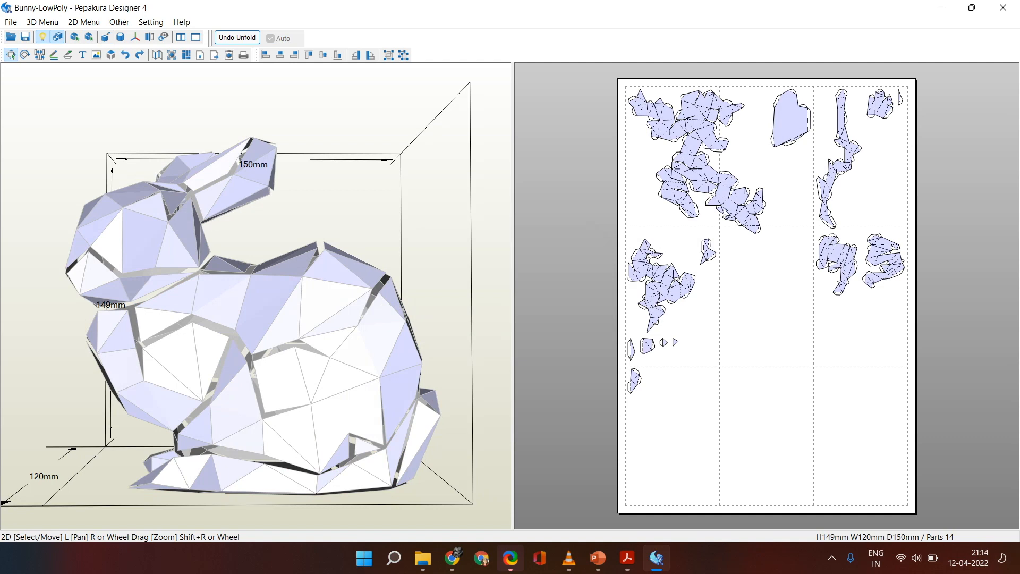
# Inspect the unfolded parts, their flaps and fold lines across the pattern pages.
pyautogui.scroll(-1, 726, 213)
pyautogui.scroll(-1, 726, 212)
pyautogui.scroll(3, 733, 191)
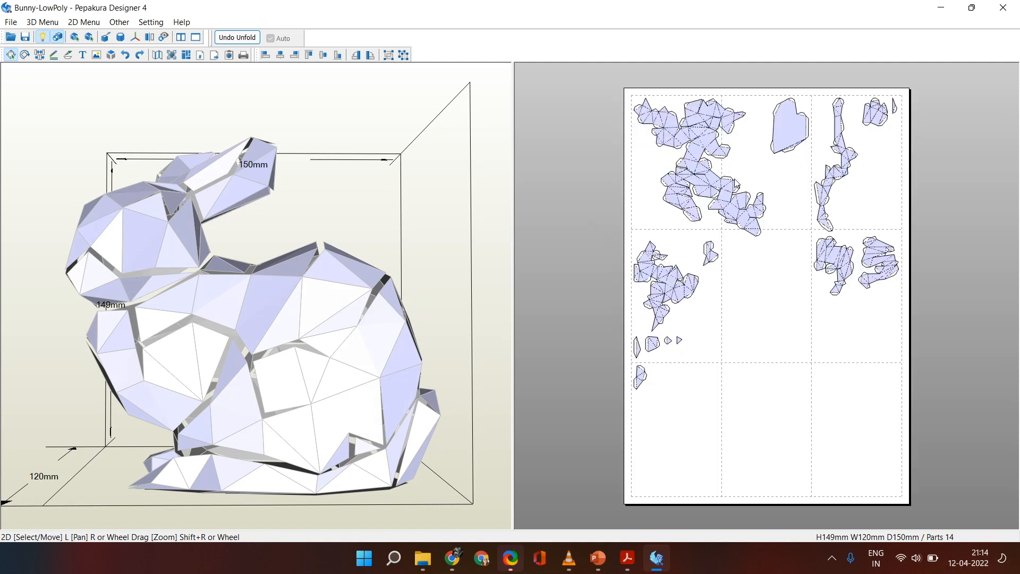
pyautogui.scroll(1, 736, 184)
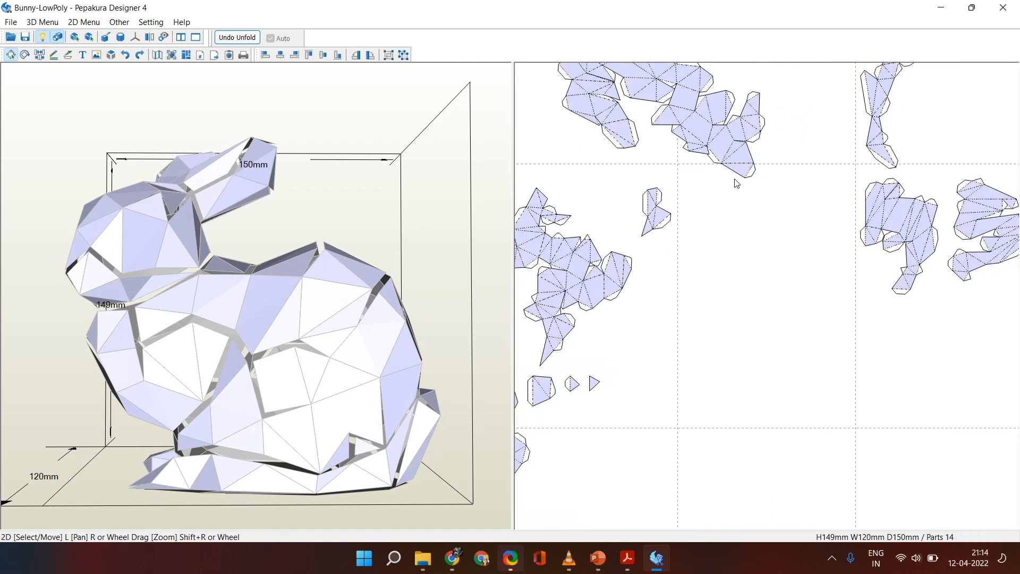
pyautogui.scroll(-3, 737, 183)
pyautogui.scroll(5, 737, 184)
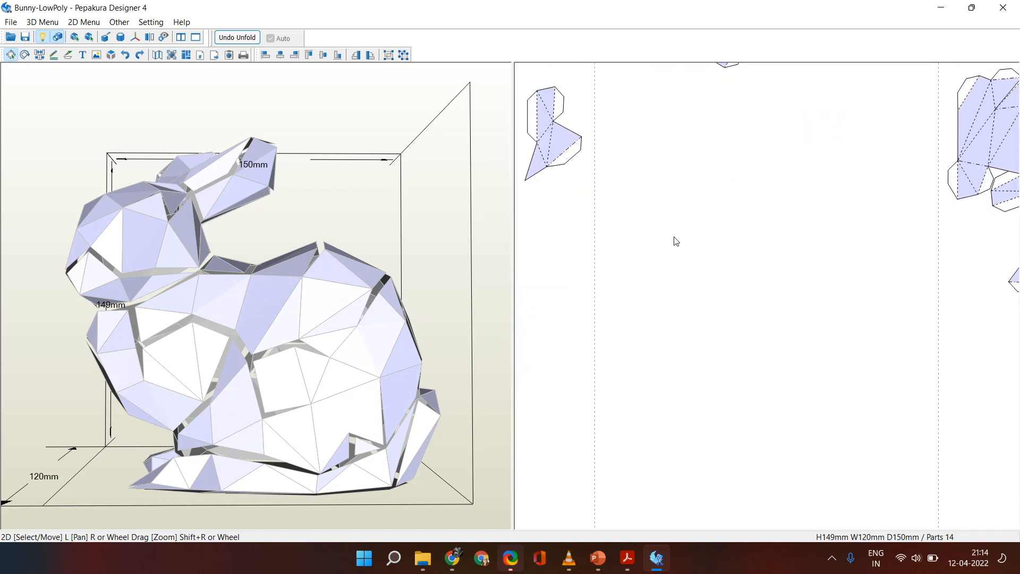
pyautogui.scroll(-2, 802, 319)
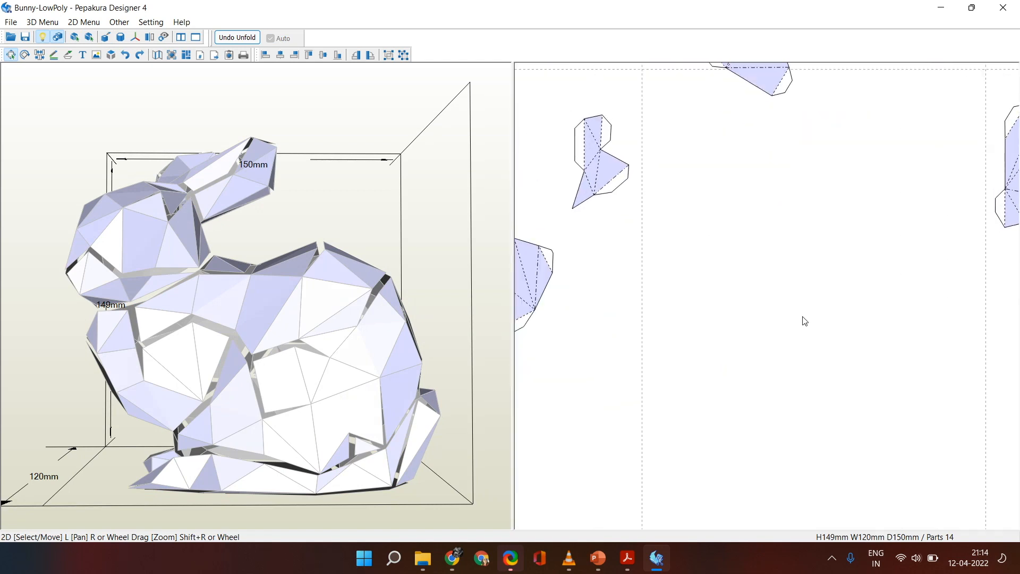
pyautogui.scroll(5, 859, 380)
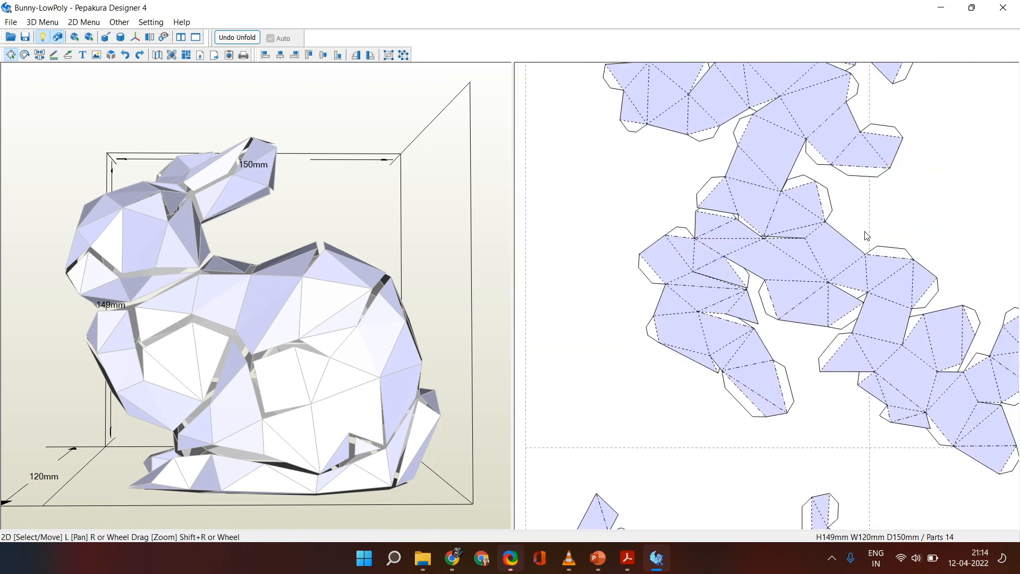
pyautogui.scroll(-1, 745, 202)
pyautogui.moveTo(771, 383); pyautogui.dragTo(748, 364, button='right')
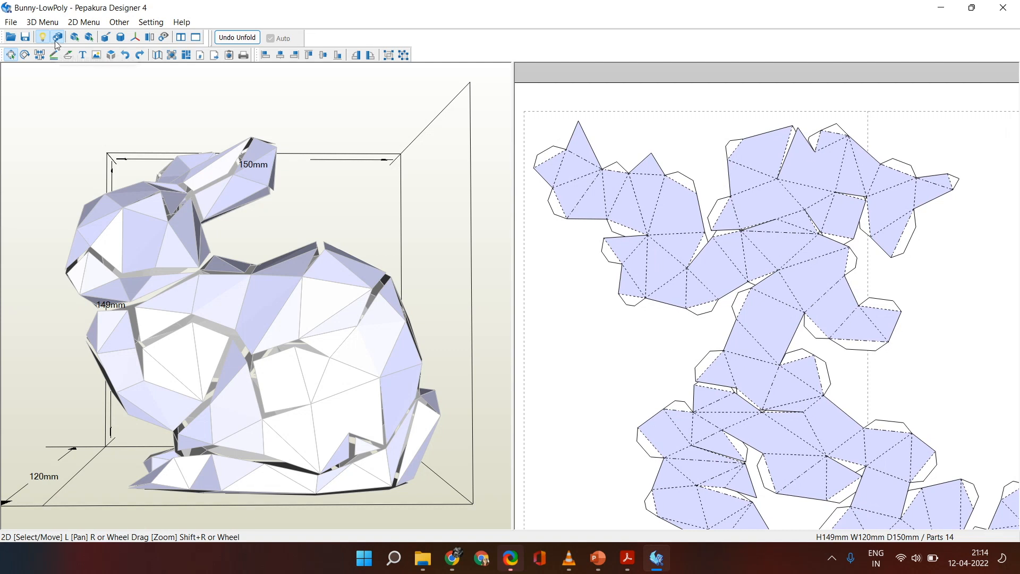
# Show the edge IDs on the 2D pattern and check the numbering along the largest part's edges.
pyautogui.click(84, 22)
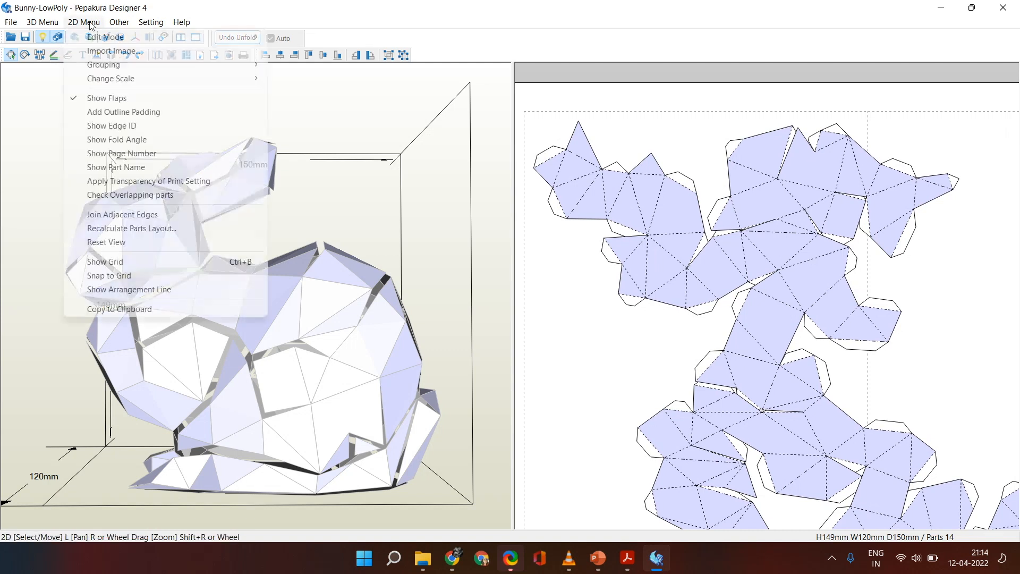
pyautogui.click(127, 126)
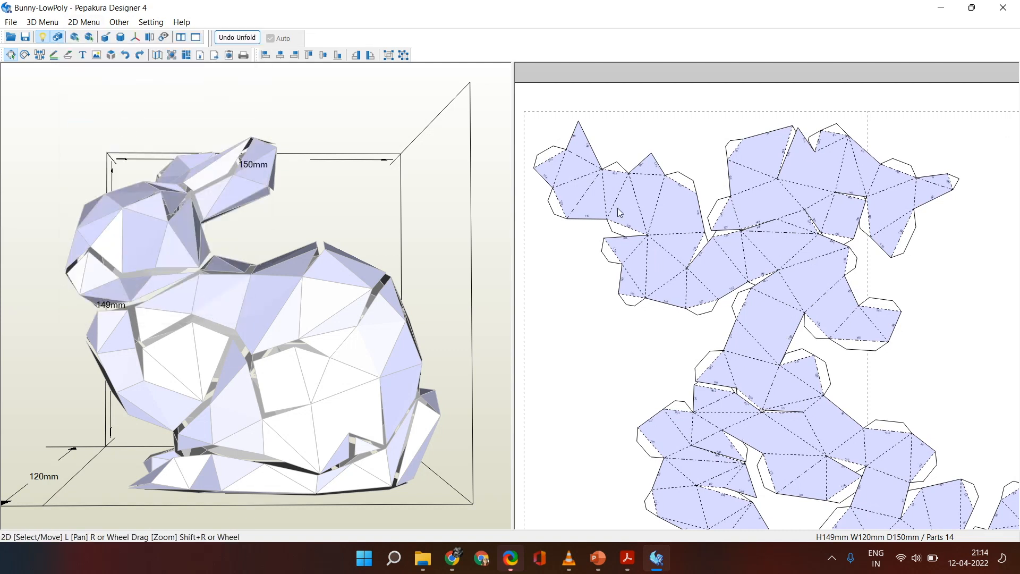
pyautogui.scroll(-2, 789, 266)
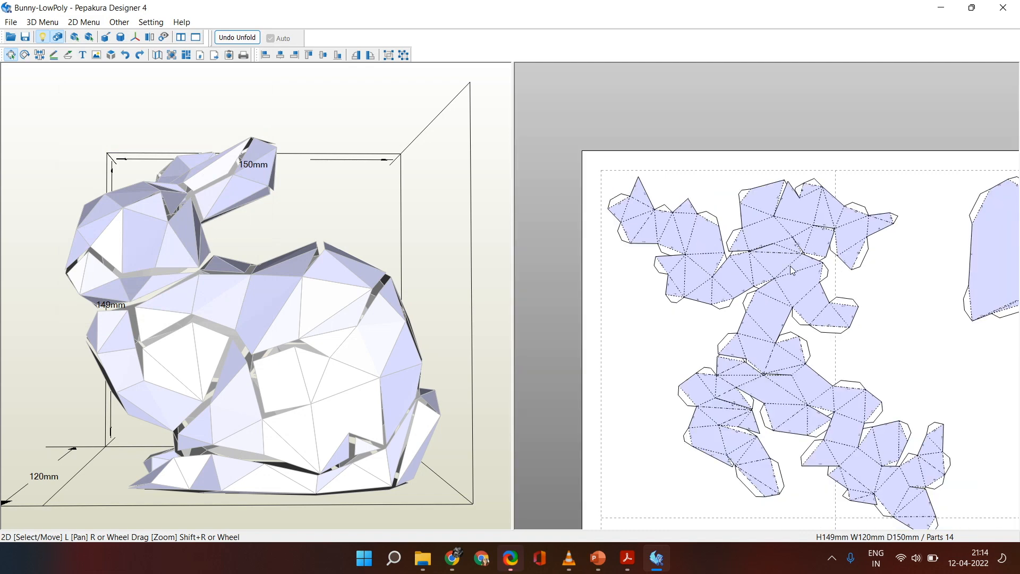
pyautogui.scroll(5, 789, 267)
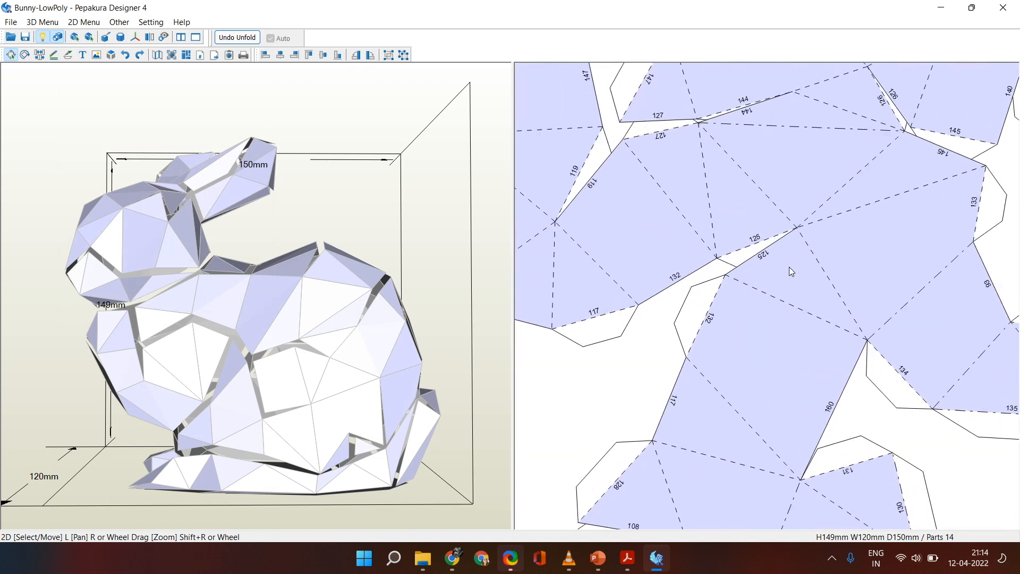
pyautogui.scroll(2, 790, 271)
pyautogui.scroll(-2, 790, 271)
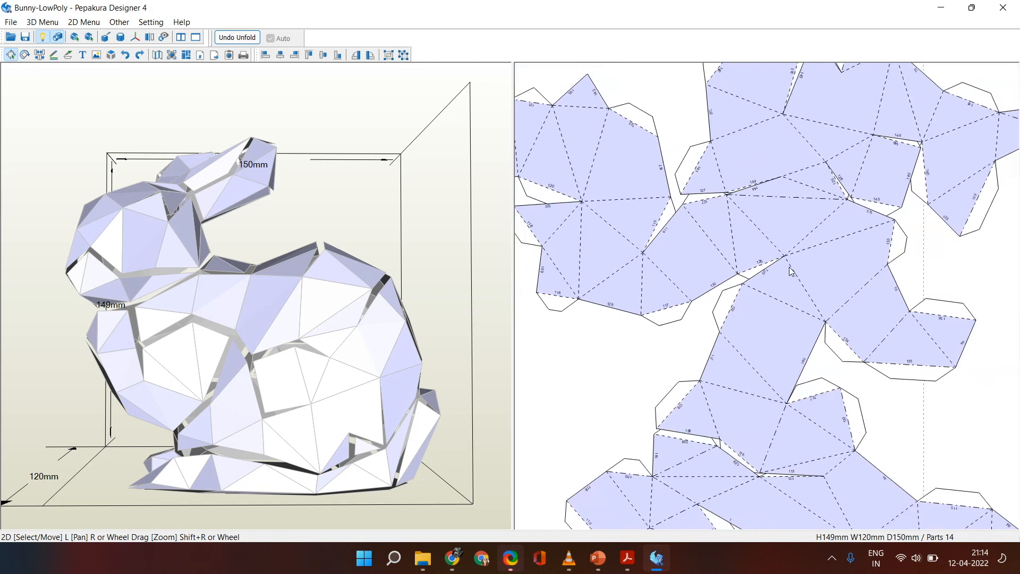
pyautogui.scroll(2, 790, 270)
pyautogui.moveTo(789, 267); pyautogui.dragTo(919, 404, button='middle')
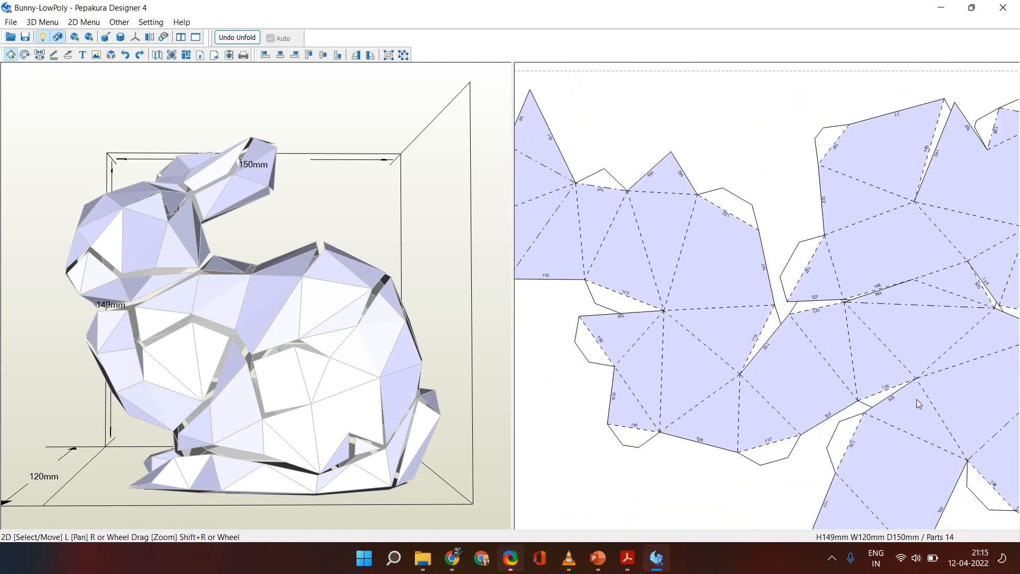
pyautogui.moveTo(935, 271); pyautogui.dragTo(773, 260, button='middle')
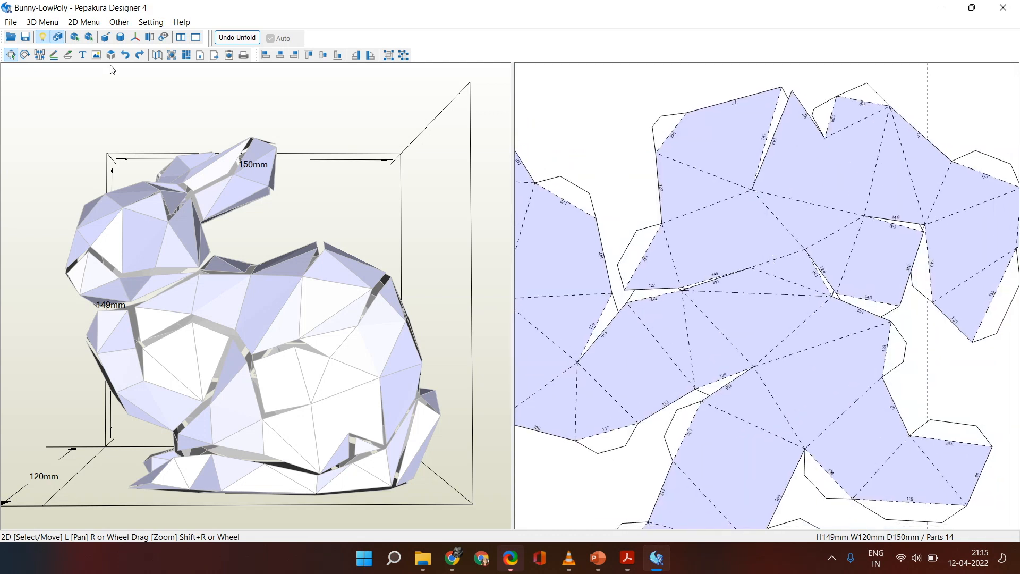
# Disjoin fold edges in the upper and middle sections of the largest body part to split it into smaller pieces.
pyautogui.click(39, 56)
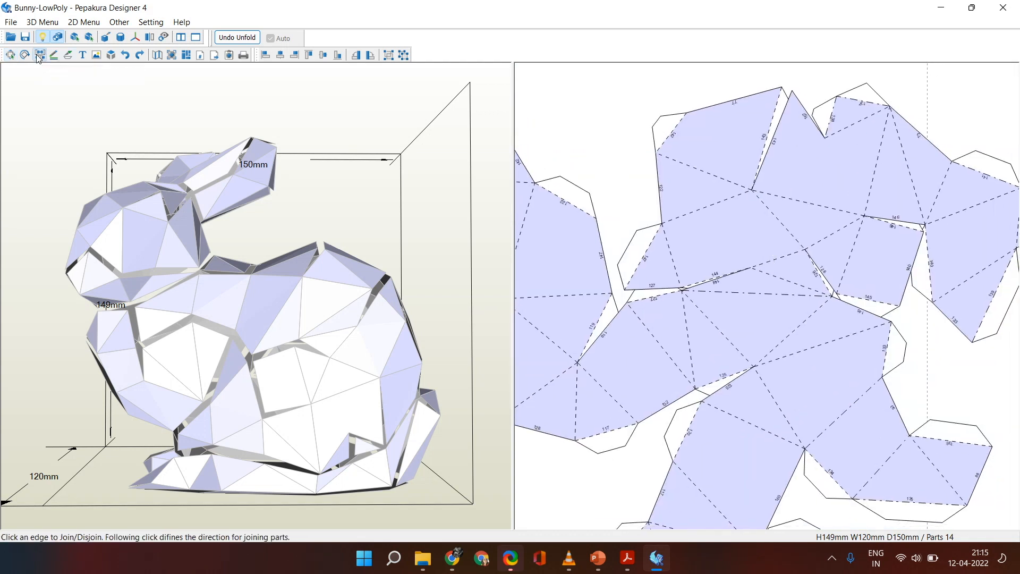
pyautogui.click(785, 260)
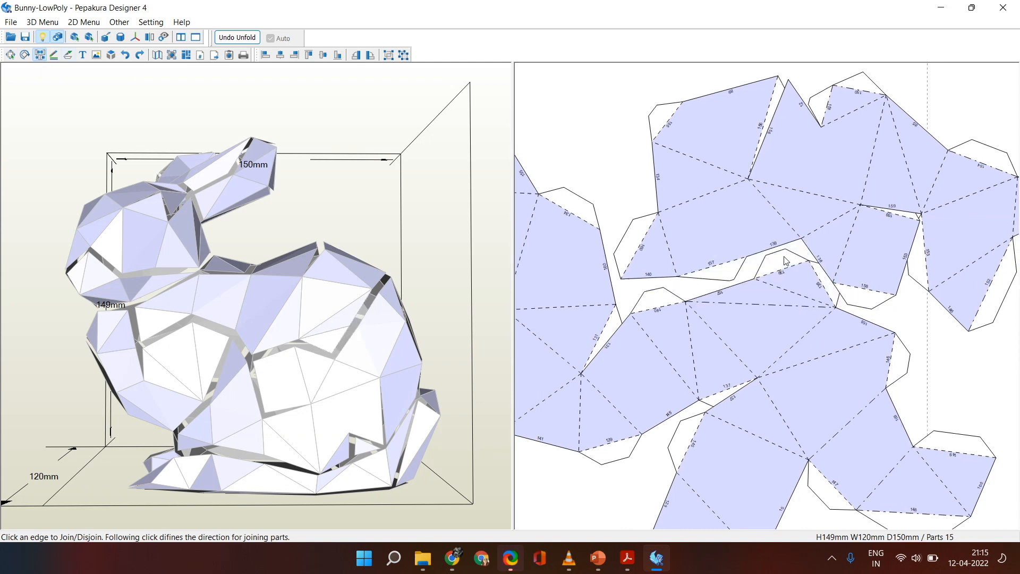
pyautogui.click(808, 194)
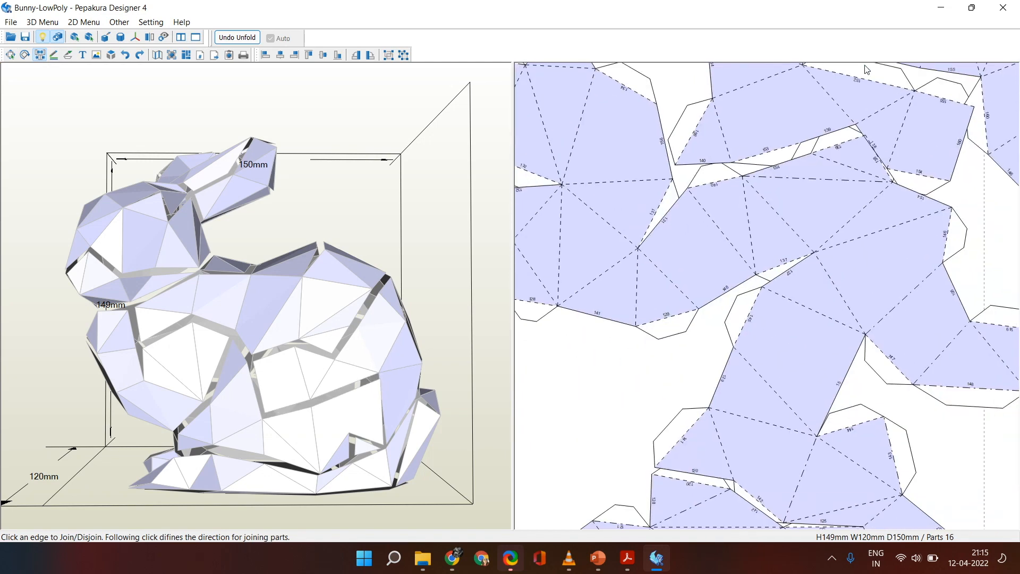
pyautogui.click(779, 152)
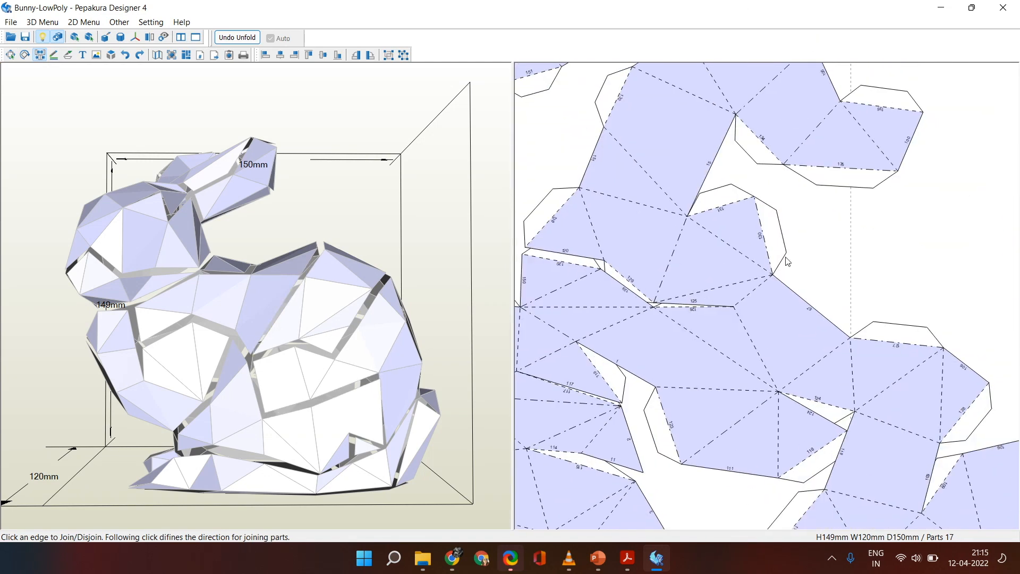
pyautogui.click(758, 352)
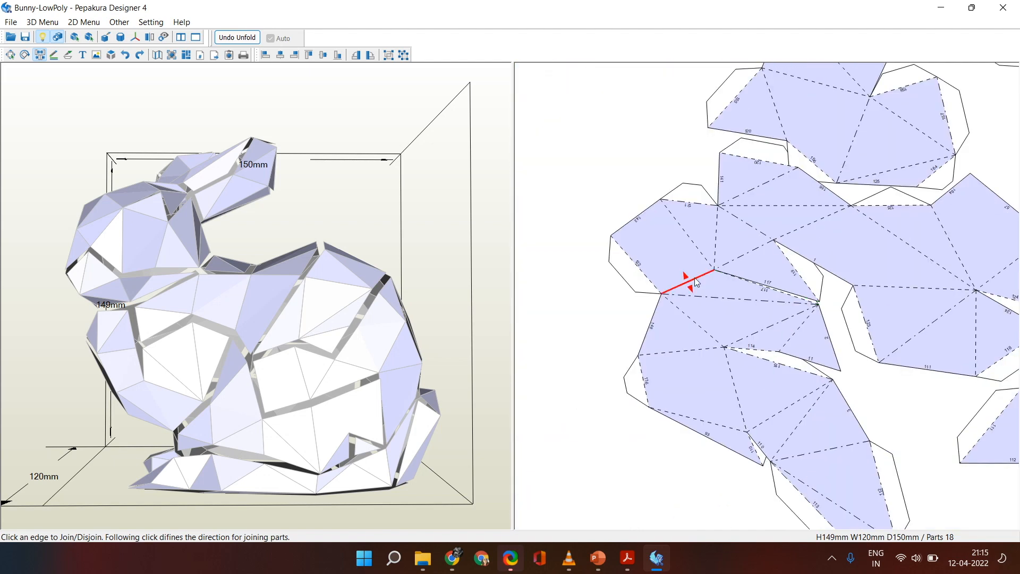
# Disjoin more edges at the lower end of the largest part, rejoin the lower chunk and separate the small end piece instead.
pyautogui.click(697, 282)
pyautogui.moveTo(473, 269); pyautogui.dragTo(446, 260, button='middle')
pyautogui.click(740, 369)
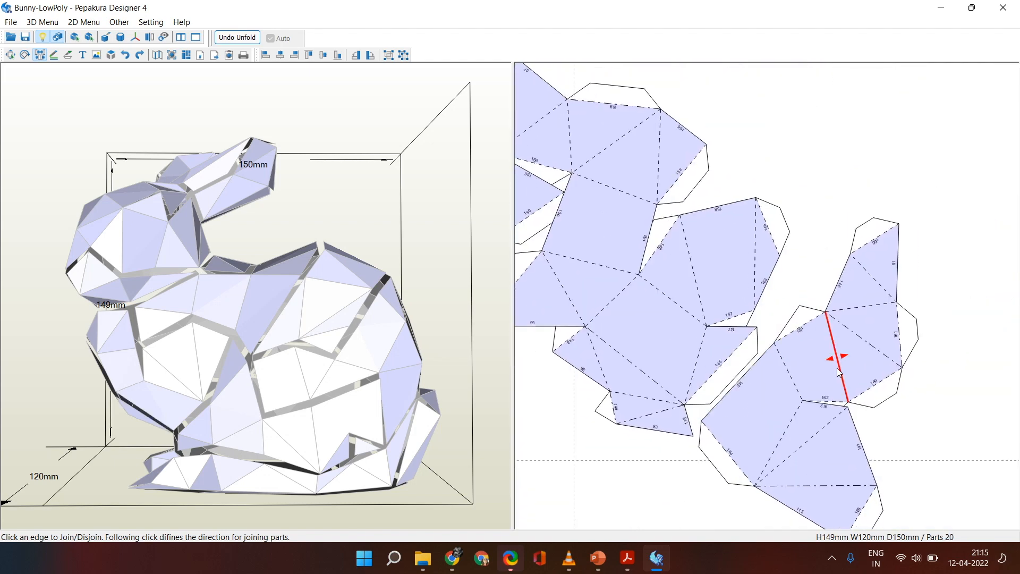
pyautogui.click(744, 383)
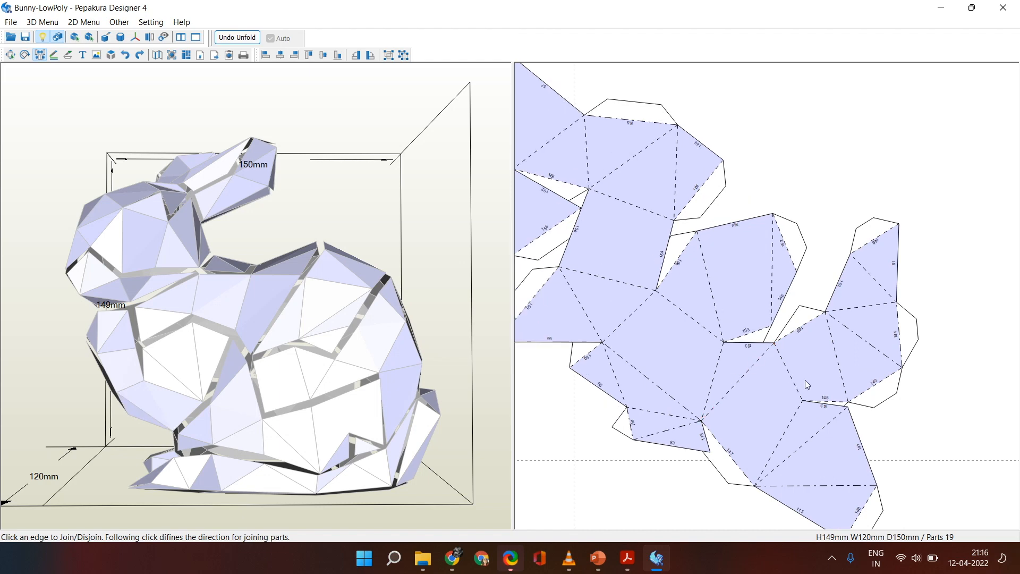
pyautogui.click(795, 385)
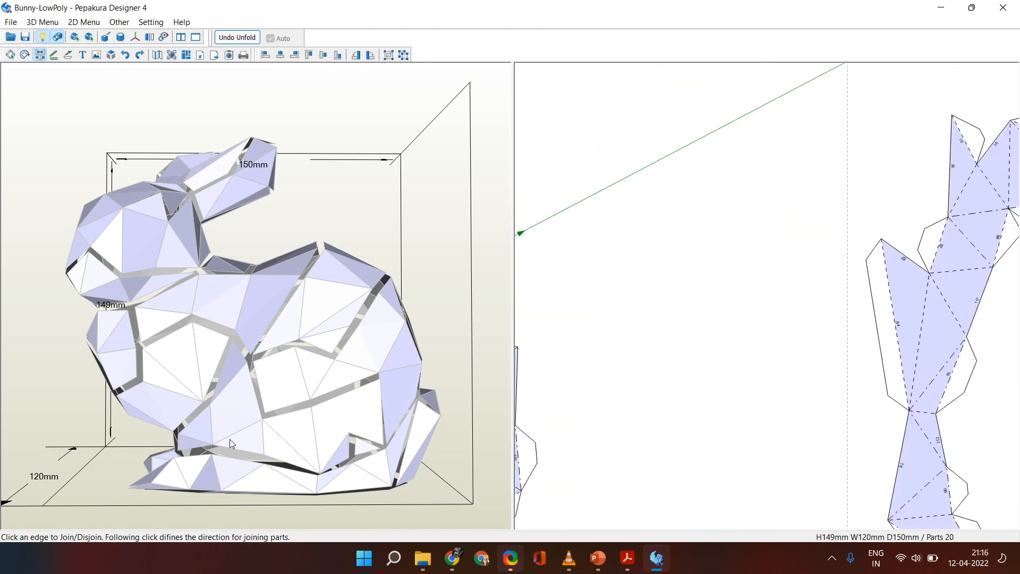
# Disjoin edges in the two ear parts and the head part to break them into smaller pieces.
pyautogui.scroll(-5, 791, 315)
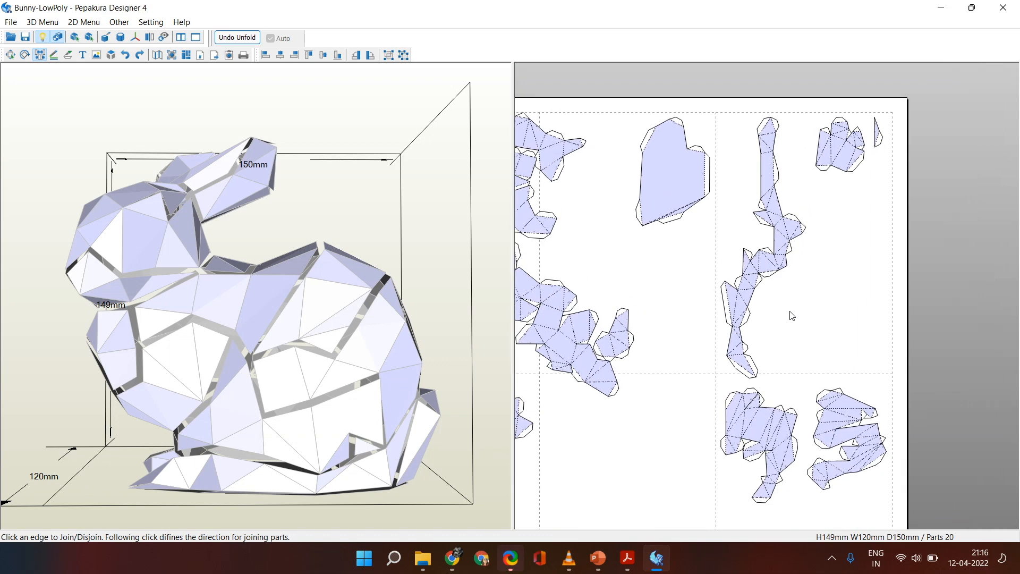
pyautogui.scroll(5, 792, 315)
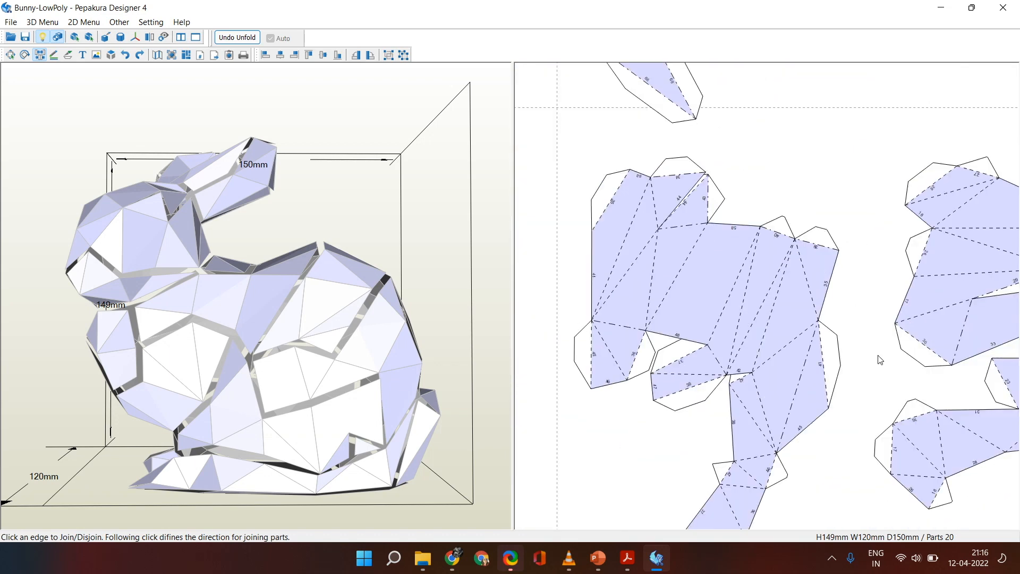
pyautogui.click(658, 251)
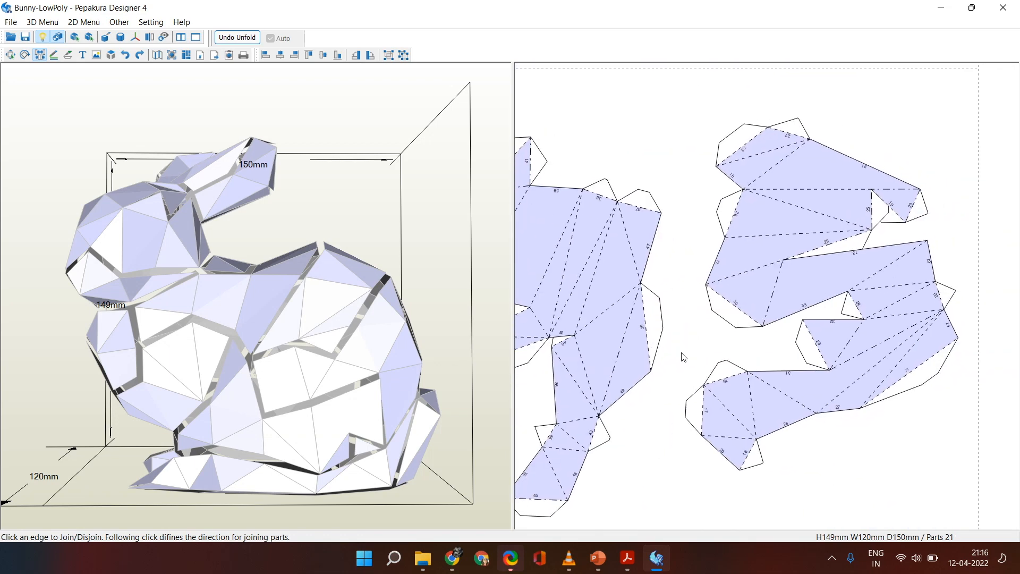
pyautogui.click(811, 194)
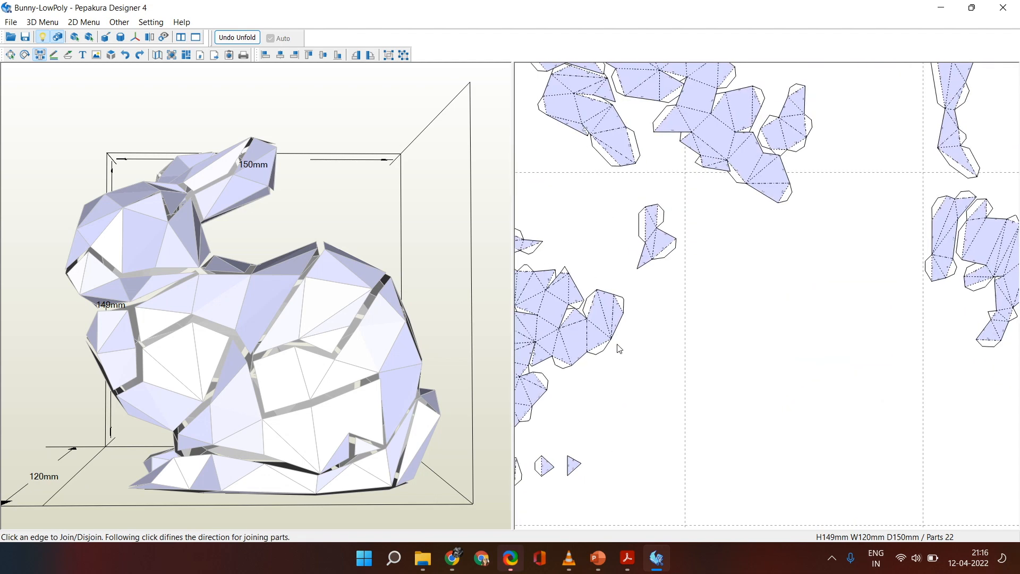
pyautogui.click(697, 237)
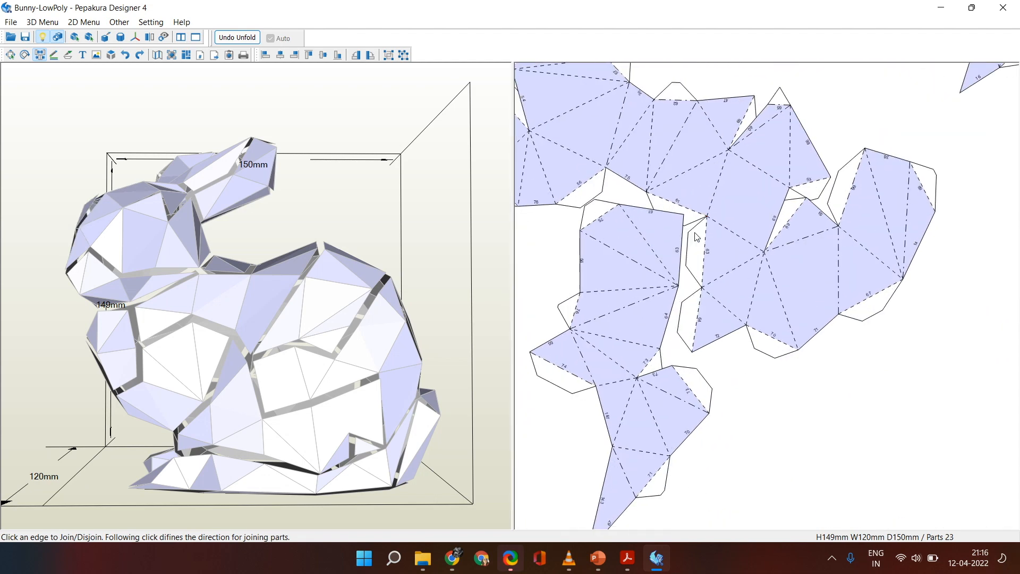
pyautogui.click(720, 181)
pyautogui.moveTo(565, 270); pyautogui.dragTo(560, 128, button='middle')
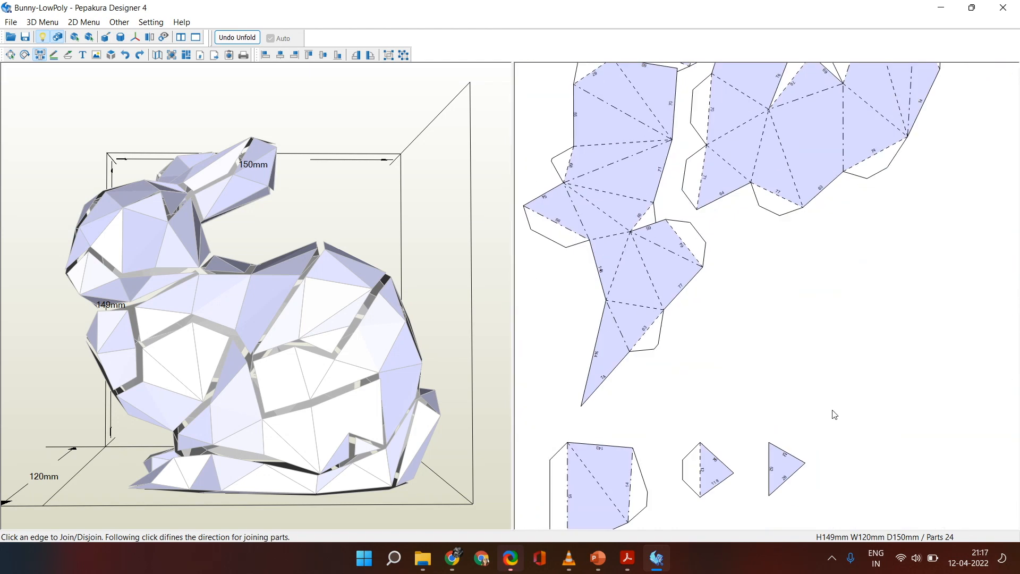
# With Select and Move, shift the haunch part to the centre page and the long body part to the top middle page.
pyautogui.moveTo(833, 413); pyautogui.dragTo(678, 184, button='middle')
pyautogui.scroll(-5, 769, 297)
pyautogui.moveTo(737, 292); pyautogui.dragTo(633, 546, button='middle')
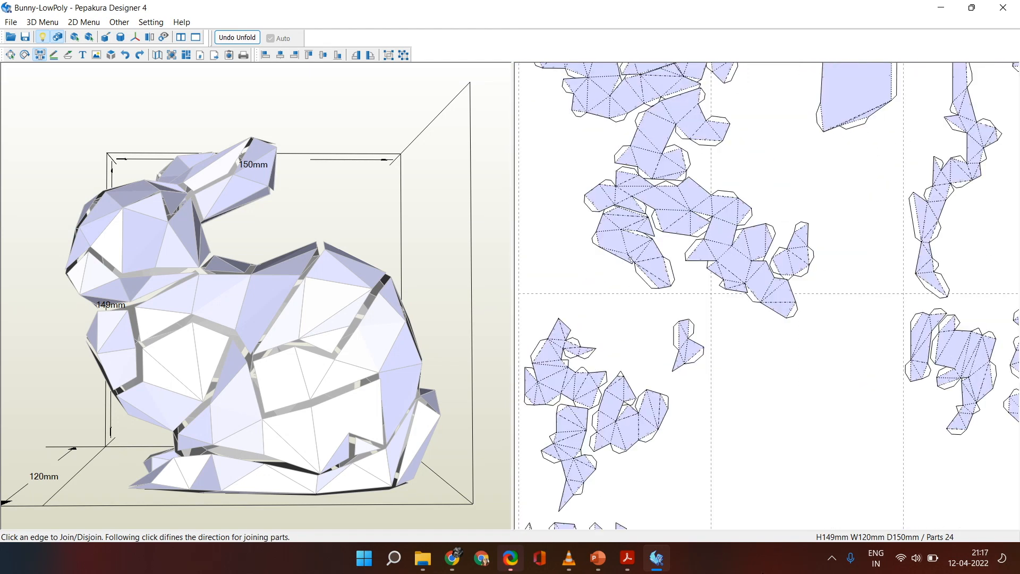
pyautogui.moveTo(800, 208); pyautogui.dragTo(752, 277, button='middle')
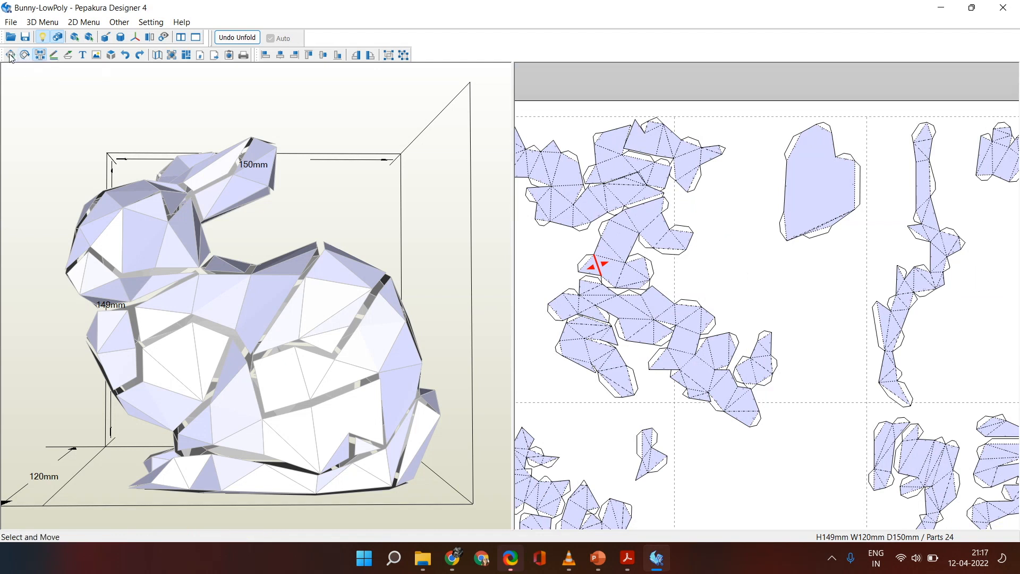
pyautogui.click(244, 190)
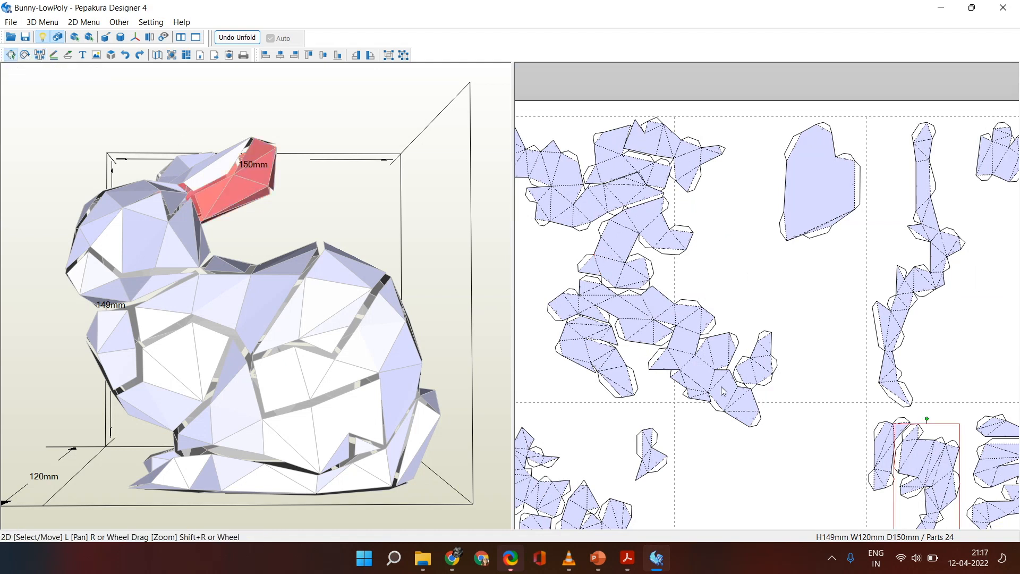
pyautogui.moveTo(396, 263); pyautogui.dragTo(378, 306)
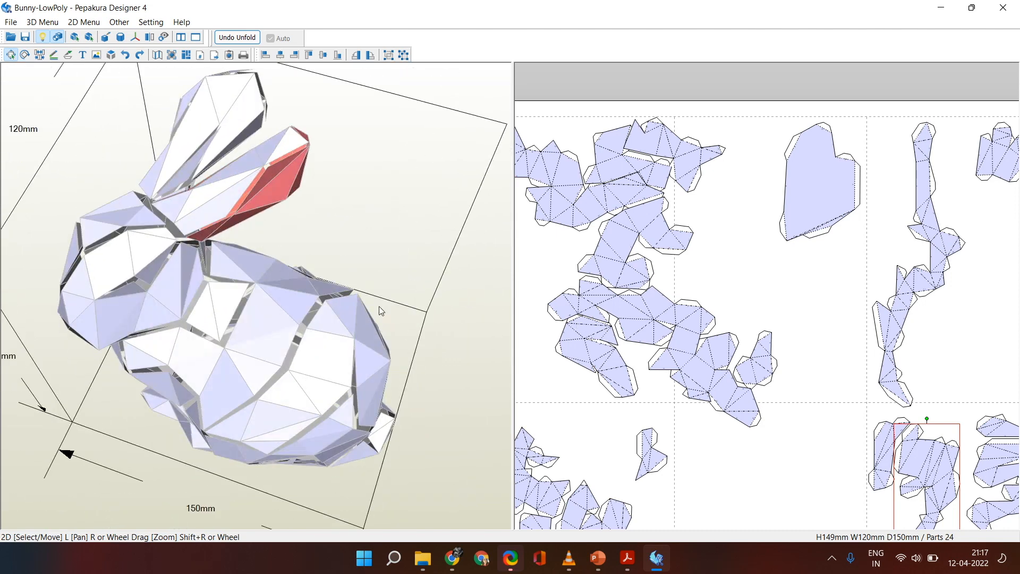
pyautogui.moveTo(564, 205); pyautogui.dragTo(753, 546)
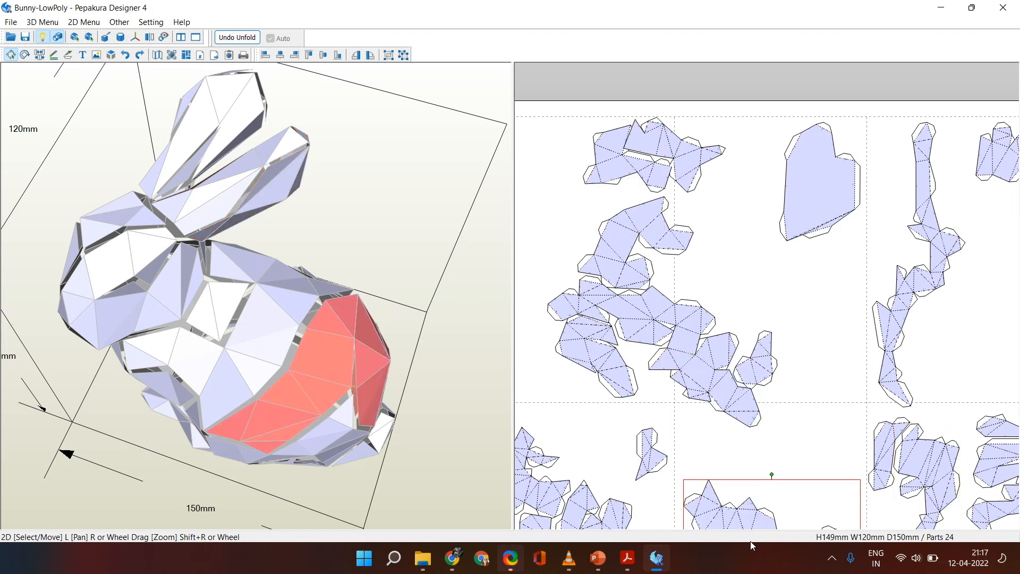
pyautogui.moveTo(706, 379); pyautogui.dragTo(834, 342)
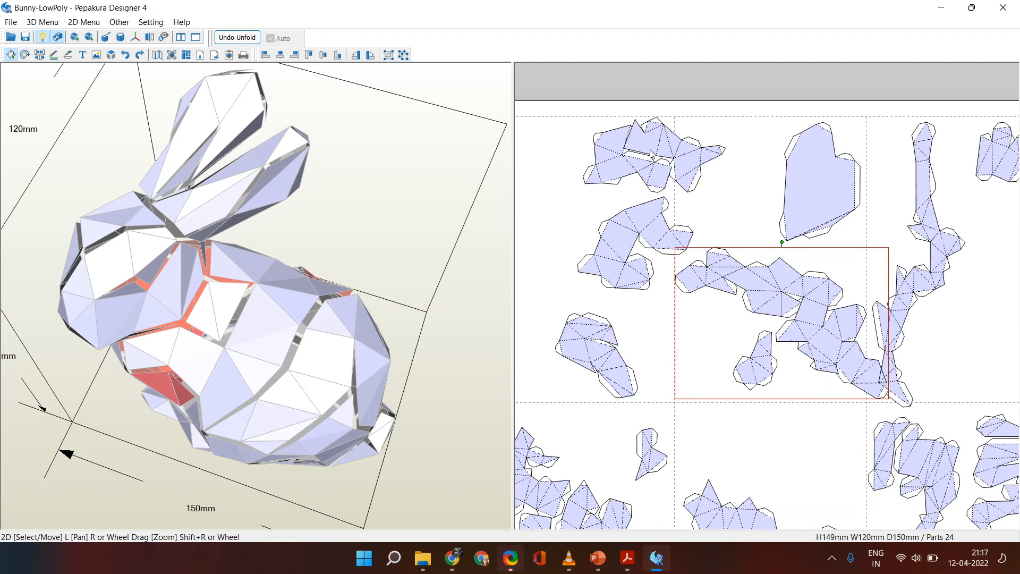
# Move the four remaining pieces off the first page, spreading them over the top middle page, its outer border and the centre page.
pyautogui.moveTo(649, 149); pyautogui.dragTo(711, 153)
pyautogui.moveTo(618, 164); pyautogui.dragTo(869, 261)
pyautogui.moveTo(628, 244); pyautogui.dragTo(797, 449)
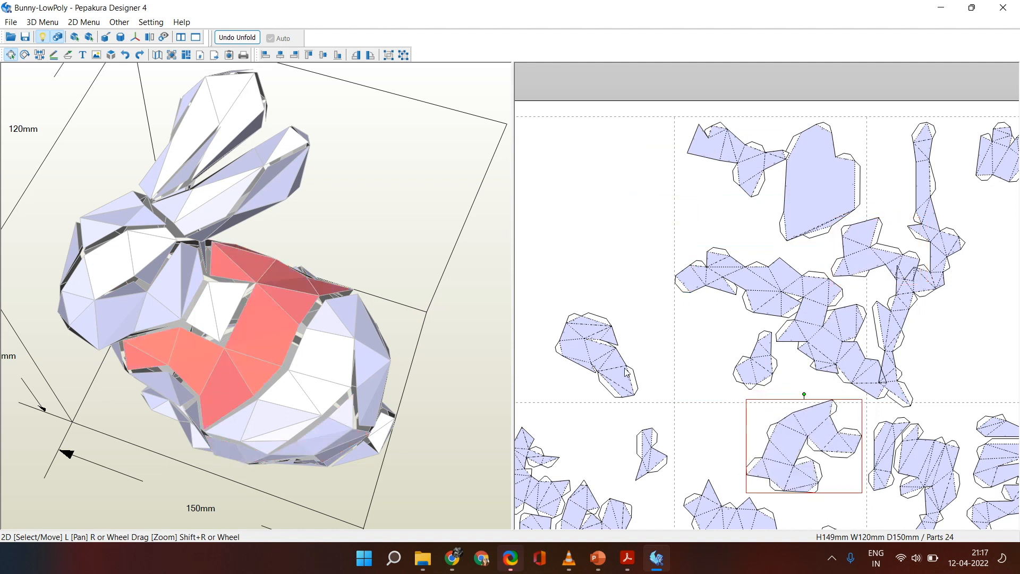
pyautogui.moveTo(593, 360); pyautogui.dragTo(710, 343)
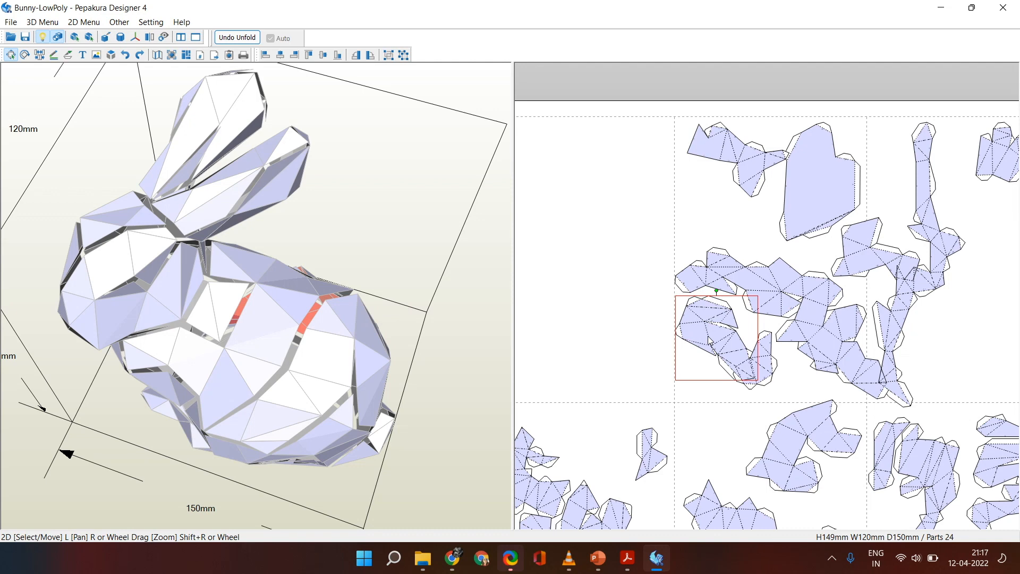
# Move the two parts of the nearer ear onto the empty first page and pack them together in its upper corner.
pyautogui.click(232, 192)
pyautogui.moveTo(885, 456); pyautogui.dragTo(541, 239)
pyautogui.moveTo(931, 461); pyautogui.dragTo(609, 145)
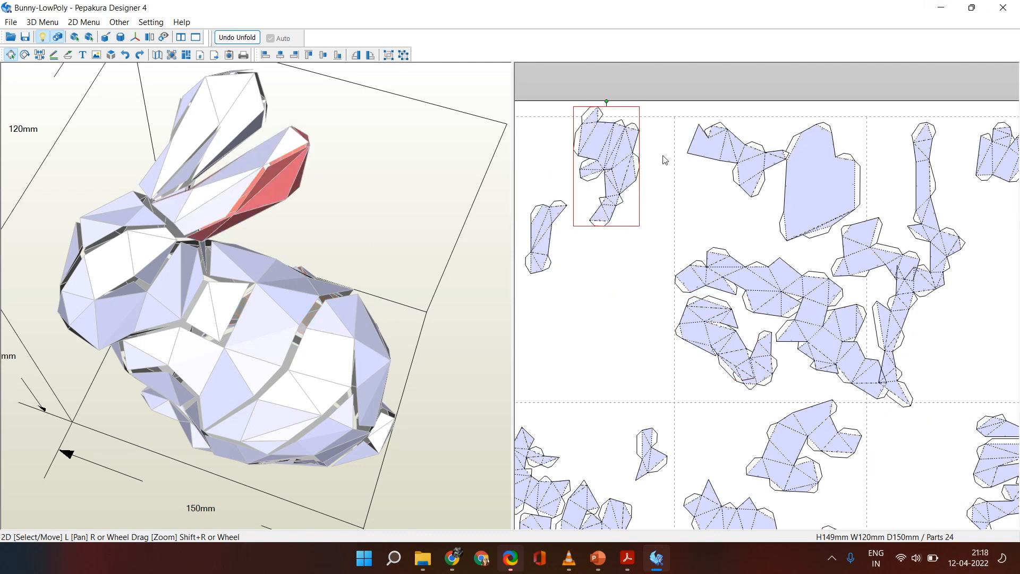
pyautogui.moveTo(618, 366); pyautogui.dragTo(743, 366, button='middle')
pyautogui.moveTo(731, 160); pyautogui.dragTo(694, 181)
pyautogui.moveTo(665, 233); pyautogui.dragTo(627, 153)
pyautogui.moveTo(689, 182); pyautogui.dragTo(668, 183)
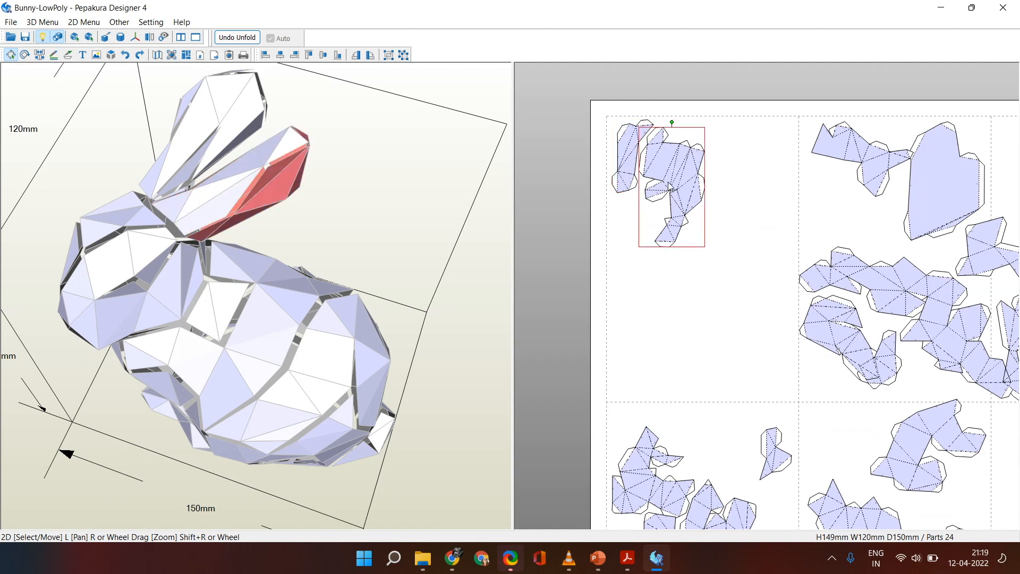
# Move the large part of the other ear onto the first page, beside the two ear parts already placed there.
pyautogui.click(214, 115)
pyautogui.moveTo(903, 415); pyautogui.dragTo(684, 248, button='middle')
pyautogui.moveTo(887, 367); pyautogui.dragTo(536, 125)
pyautogui.moveTo(518, 80); pyautogui.dragTo(750, 283, button='middle')
pyautogui.moveTo(754, 319); pyautogui.dragTo(767, 198)
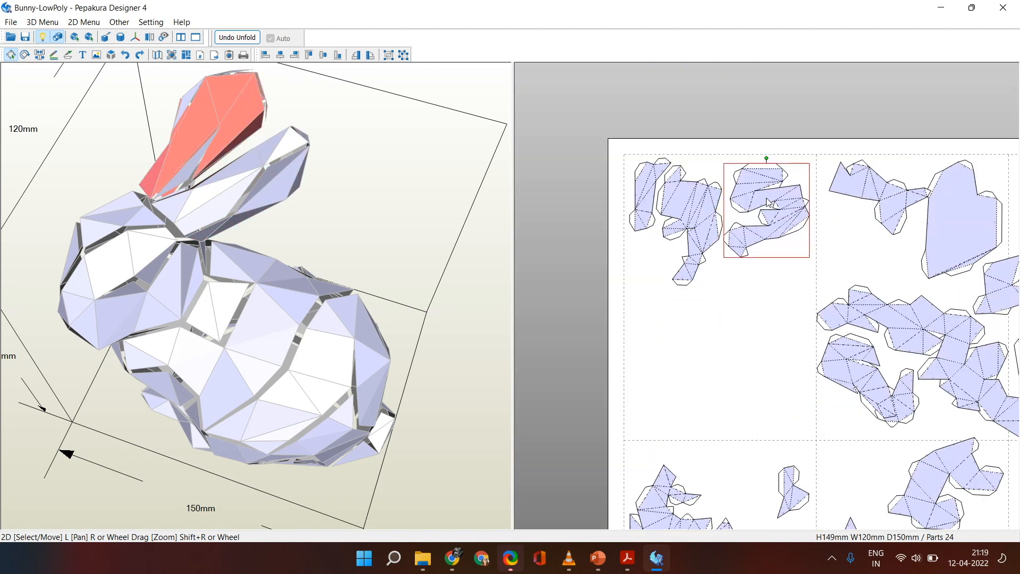
# Move the small kite-shaped part from the page below onto the first page, beneath the first ear parts.
pyautogui.moveTo(340, 223); pyautogui.dragTo(130, 278, button='right')
pyautogui.click(228, 268)
pyautogui.moveTo(792, 492); pyautogui.dragTo(652, 261)
# Move the thin two-triangle ear part onto the first page, into the free area below the ear parts.
pyautogui.moveTo(366, 298); pyautogui.dragTo(449, 207, button='right')
pyautogui.click(212, 175)
pyautogui.moveTo(256, 175)
pyautogui.mouseDown(button='right')
pyautogui.moveTo(355, 213)
pyautogui.moveTo(255, 187)
pyautogui.mouseUp(button='right')
pyautogui.click(167, 191)
pyautogui.moveTo(797, 458); pyautogui.dragTo(779, 138, button='middle')
pyautogui.moveTo(606, 393); pyautogui.dragTo(707, 107)
pyautogui.moveTo(744, 106); pyautogui.dragTo(691, 473, button='middle')
pyautogui.scroll(4, 664, 393)
pyautogui.moveTo(611, 457); pyautogui.dragTo(774, 324, button='middle')
# Try to join the thin two-triangle part to its neighbour along one edge.
pyautogui.click(40, 55)
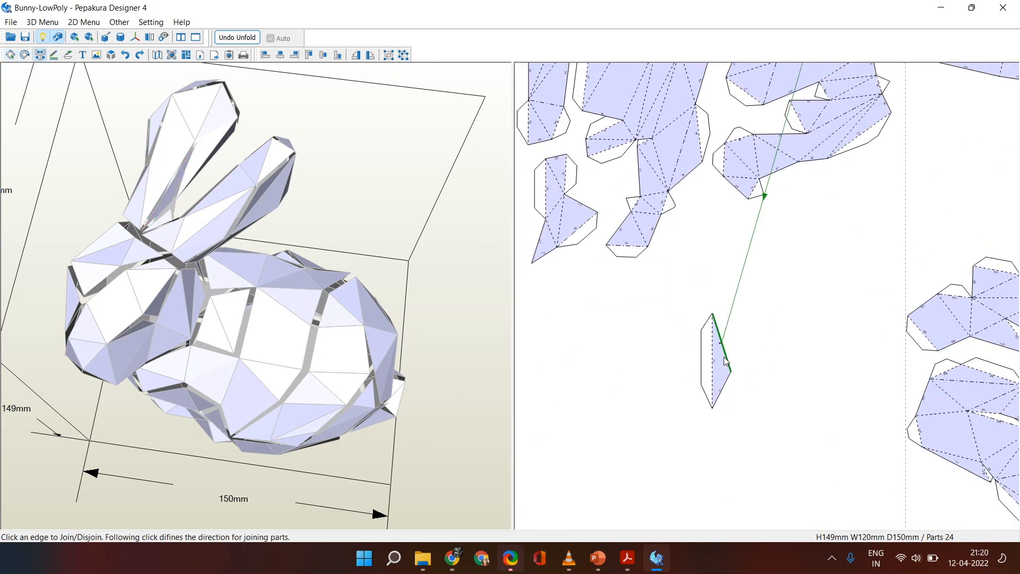
pyautogui.moveTo(726, 361); pyautogui.dragTo(678, 445, button='middle')
pyautogui.moveTo(701, 515); pyautogui.dragTo(773, 312, button='middle')
pyautogui.scroll(-3, 748, 262)
pyautogui.click(754, 280)
pyautogui.hotkey('ctrl', 'z')
pyautogui.moveTo(767, 266); pyautogui.dragTo(741, 337, button='middle')
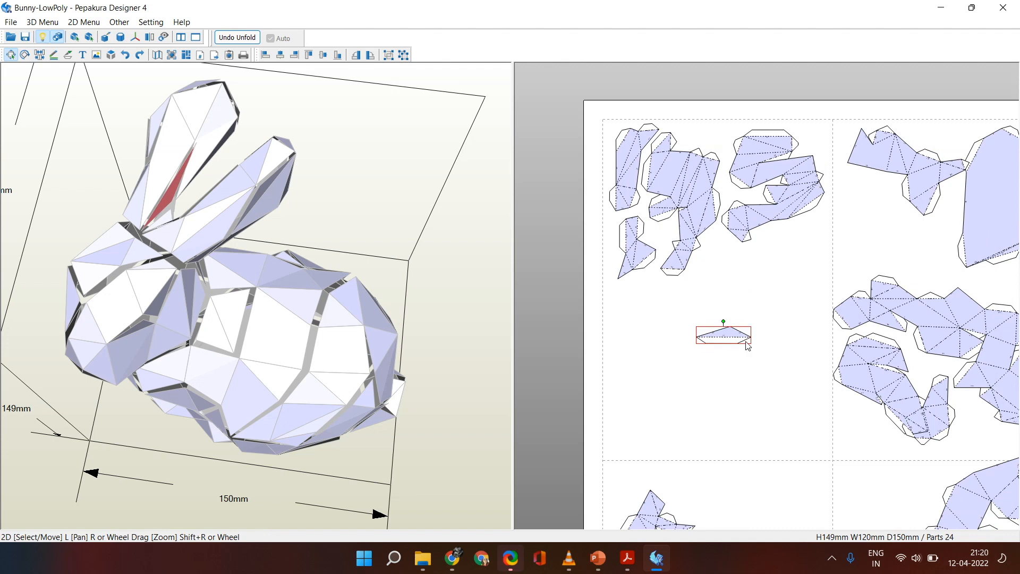
# Move the single-triangle part at the ear base onto the first page and join it to its neighbouring part.
pyautogui.moveTo(415, 265); pyautogui.dragTo(266, 255, button='right')
pyautogui.click(339, 212)
pyautogui.moveTo(717, 494); pyautogui.dragTo(698, 201, button='middle')
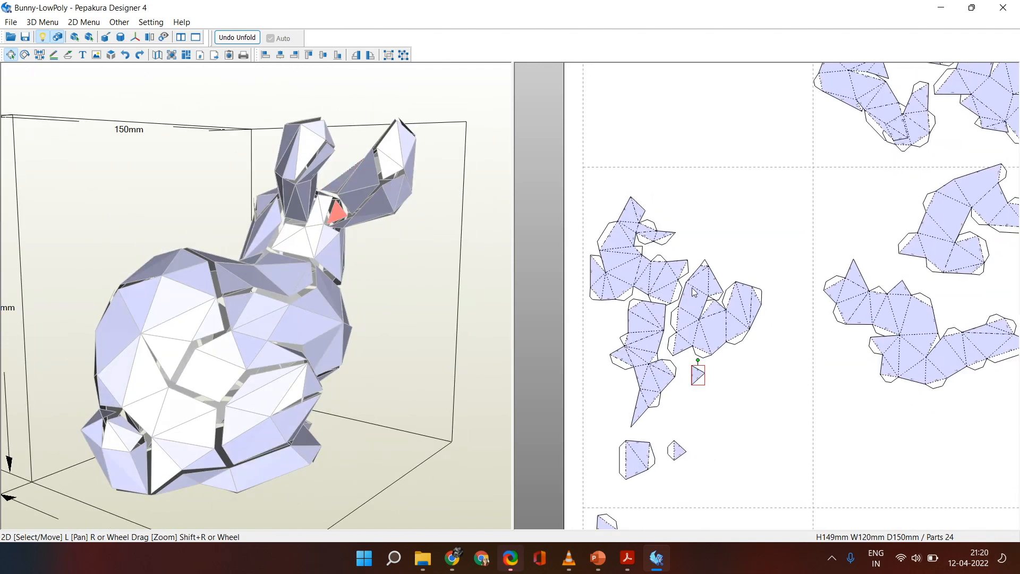
pyautogui.moveTo(706, 448); pyautogui.dragTo(706, 79)
pyautogui.moveTo(707, 91); pyautogui.dragTo(639, 472, button='middle')
pyautogui.click(40, 55)
pyautogui.click(639, 364)
pyautogui.press('Escape')
# Bring the inner-ear strip onto the first page and try to split it at the edge near its narrow end.
pyautogui.moveTo(639, 366); pyautogui.dragTo(691, 250)
pyautogui.keyDown('shift'); pyautogui.moveTo(523, 207); pyautogui.dragTo(638, 372); pyautogui.keyUp('shift')
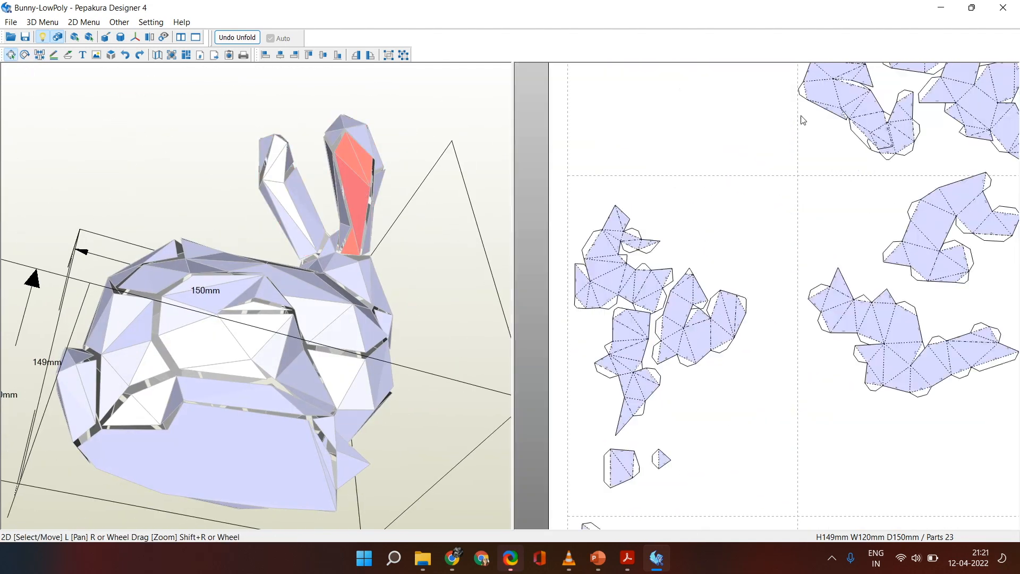
pyautogui.scroll(-3, 803, 120)
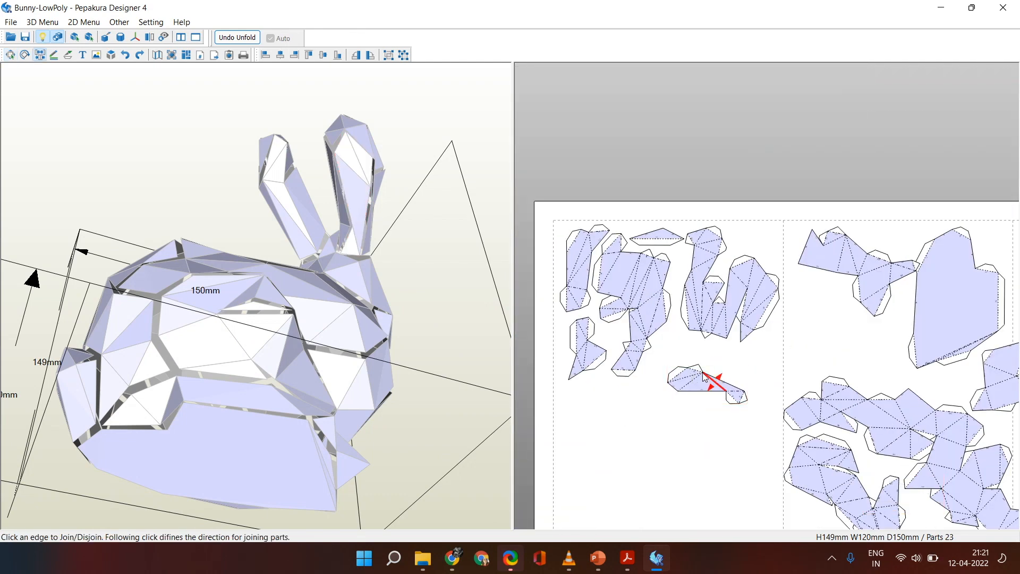
pyautogui.click(709, 392)
pyautogui.hotkey('ctrl', 'z')
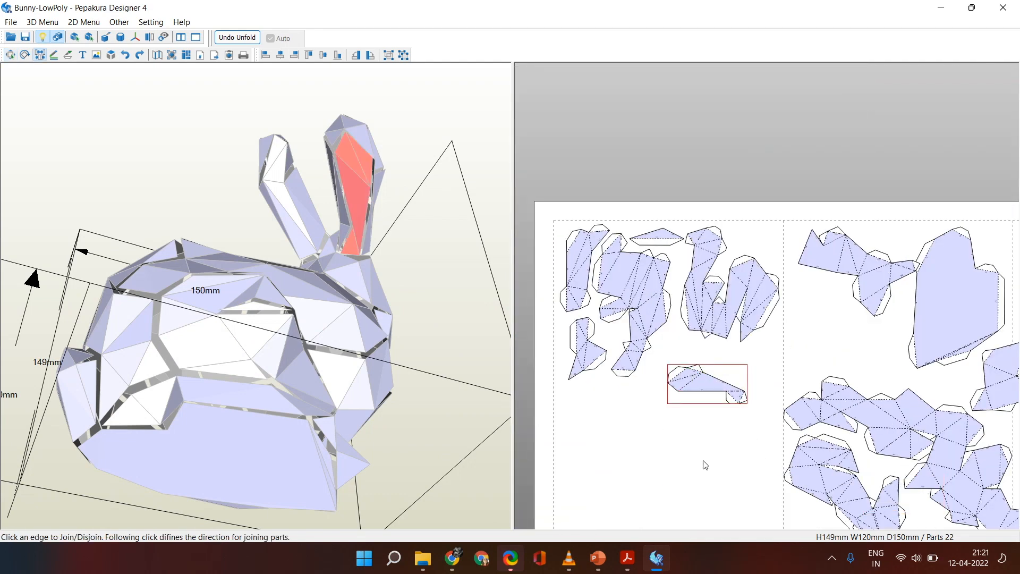
# Place the inner-ear strip directly beneath the large ear part on the first page.
pyautogui.press('Escape')
pyautogui.moveTo(721, 390); pyautogui.dragTo(710, 360)
pyautogui.click(759, 404)
pyautogui.moveTo(772, 380); pyautogui.dragTo(558, 221)
# Move the three-pronged part from the page below up to the first page, beneath the ear parts.
pyautogui.moveTo(372, 255); pyautogui.dragTo(373, 330, button='right')
pyautogui.click(352, 263)
pyautogui.scroll(-1, 757, 451)
pyautogui.moveTo(761, 473); pyautogui.dragTo(806, 255, button='right')
pyautogui.moveTo(674, 372); pyautogui.dragTo(672, 182)
# Move the next two large parts from the page below onto the first page.
pyautogui.moveTo(213, 298); pyautogui.dragTo(319, 319, button='right')
pyautogui.click(164, 246)
pyautogui.moveTo(742, 425); pyautogui.dragTo(747, 173)
pyautogui.moveTo(224, 276); pyautogui.dragTo(309, 297, button='right')
pyautogui.click(223, 255)
pyautogui.moveTo(683, 433); pyautogui.dragTo(758, 250)
# Rotate and reposition the newly added parts so they fit around the three-pronged part on the first page.
pyautogui.moveTo(755, 220); pyautogui.dragTo(758, 344)
pyautogui.moveTo(755, 315); pyautogui.dragTo(805, 245)
pyautogui.moveTo(804, 149); pyautogui.dragTo(792, 281)
pyautogui.moveTo(800, 182); pyautogui.dragTo(801, 144)
pyautogui.moveTo(741, 165); pyautogui.dragTo(739, 166)
pyautogui.moveTo(806, 155); pyautogui.dragTo(801, 154)
pyautogui.moveTo(802, 110); pyautogui.dragTo(763, 162)
pyautogui.moveTo(798, 165); pyautogui.dragTo(684, 252)
pyautogui.moveTo(729, 160); pyautogui.dragTo(735, 162)
pyautogui.moveTo(825, 288); pyautogui.dragTo(632, 68)
# Clear the second page by moving its group of parts together onto the row of pages below.
pyautogui.moveTo(223, 276); pyautogui.dragTo(298, 297, button='right')
pyautogui.scroll(-1, 701, 425)
pyautogui.click(692, 503)
pyautogui.moveTo(185, 238); pyautogui.dragTo(564, 276, button='right')
pyautogui.click(295, 294)
pyautogui.moveTo(296, 294); pyautogui.dragTo(213, 319, button='right')
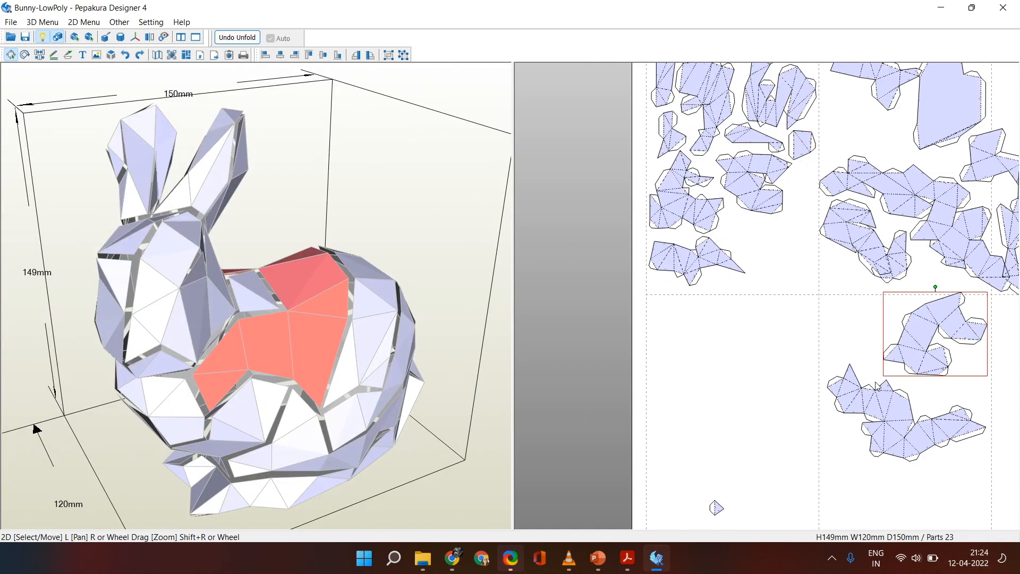
pyautogui.scroll(-1, 778, 333)
pyautogui.moveTo(778, 333); pyautogui.dragTo(670, 308, button='right')
pyautogui.moveTo(959, 456); pyautogui.dragTo(704, 69)
pyautogui.moveTo(802, 123); pyautogui.dragTo(855, 328)
pyautogui.moveTo(850, 383); pyautogui.dragTo(836, 257, button='right')
# Move the arch-shaped back part to the top of the cleared second page.
pyautogui.click(260, 354)
pyautogui.moveTo(825, 385); pyautogui.dragTo(719, 73)
pyautogui.moveTo(725, 96); pyautogui.dragTo(744, 255, button='right')
pyautogui.moveTo(741, 194); pyautogui.dragTo(745, 134)
# Fit the small chest part into the gap along the first page's outer edge.
pyautogui.click(185, 399)
pyautogui.moveTo(185, 399); pyautogui.dragTo(354, 379, button='right')
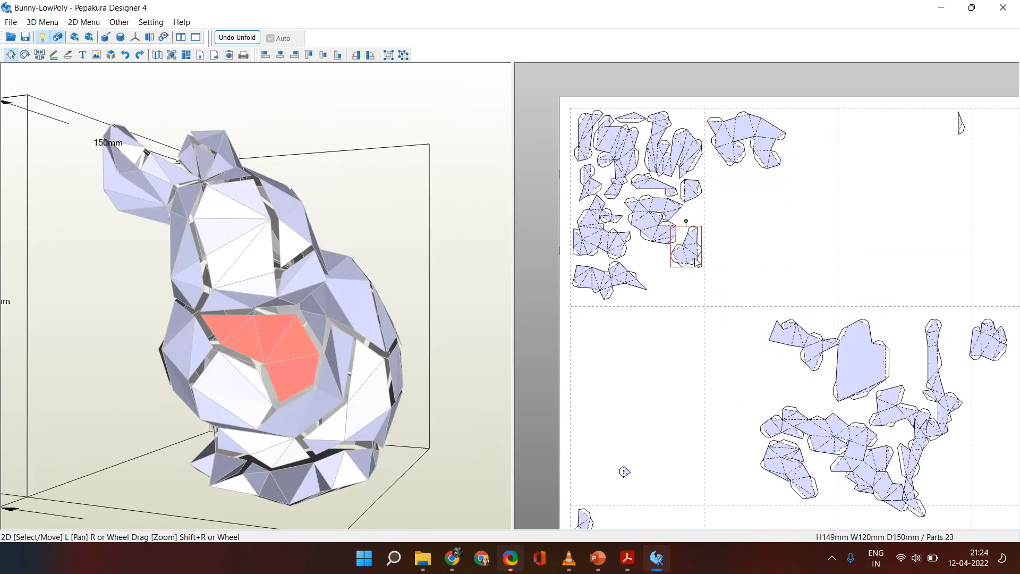
pyautogui.moveTo(697, 248); pyautogui.dragTo(696, 248)
# Move the large chest part onto the second page, rotate it upright and place it along the far edge.
pyautogui.click(315, 405)
pyautogui.moveTo(315, 405); pyautogui.dragTo(455, 383, button='right')
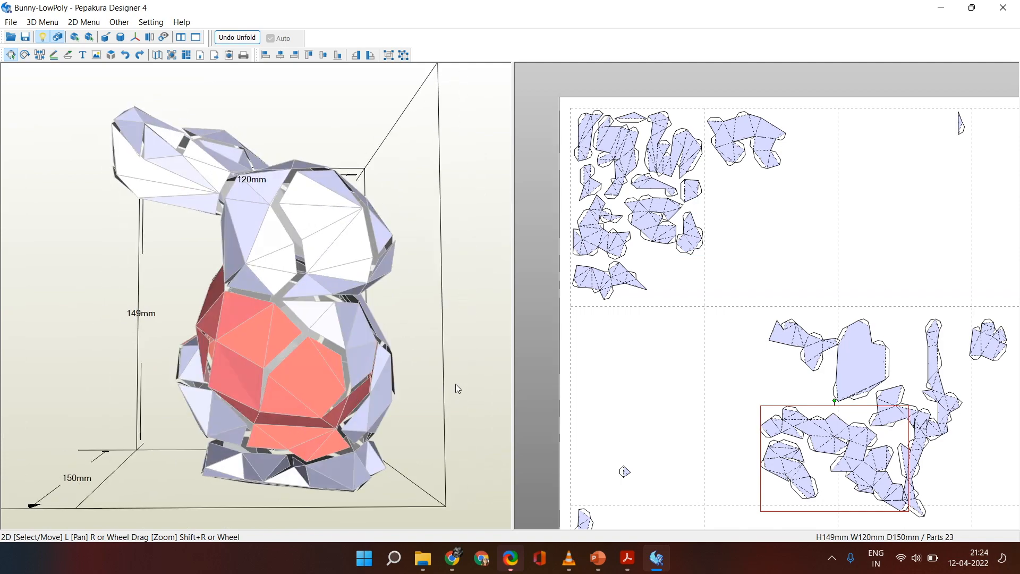
pyautogui.moveTo(841, 445); pyautogui.dragTo(780, 229)
pyautogui.moveTo(775, 185); pyautogui.dragTo(826, 218)
pyautogui.moveTo(810, 135); pyautogui.dragTo(804, 274)
pyautogui.scroll(3, 797, 217)
pyautogui.scroll(-3, 797, 219)
pyautogui.moveTo(846, 300); pyautogui.dragTo(522, 65)
# Move the curved haunch part to the first page and rotate it to fit the free lower corner.
pyautogui.moveTo(441, 391); pyautogui.dragTo(380, 388, button='right')
pyautogui.moveTo(266, 380); pyautogui.dragTo(426, 382, button='right')
pyautogui.click(240, 391)
pyautogui.moveTo(790, 504); pyautogui.dragTo(707, 383)
pyautogui.scroll(3, 707, 383)
pyautogui.scroll(1, 705, 378)
pyautogui.moveTo(685, 334); pyautogui.dragTo(721, 426, button='middle')
pyautogui.scroll(-3, 720, 425)
pyautogui.moveTo(735, 378); pyautogui.dragTo(735, 456)
pyautogui.moveTo(753, 432); pyautogui.dragTo(682, 329)
# Move the thin stray triangular part to the first page, beside the curved haunch part.
pyautogui.moveTo(900, 349); pyautogui.dragTo(533, 87)
pyautogui.moveTo(455, 239); pyautogui.dragTo(458, 199, button='right')
pyautogui.click(228, 333)
pyautogui.moveTo(904, 239); pyautogui.dragTo(844, 244, button='middle')
pyautogui.moveTo(950, 154); pyautogui.dragTo(649, 340)
pyautogui.scroll(3, 641, 342)
pyautogui.hotkey('ctrl', 'j')
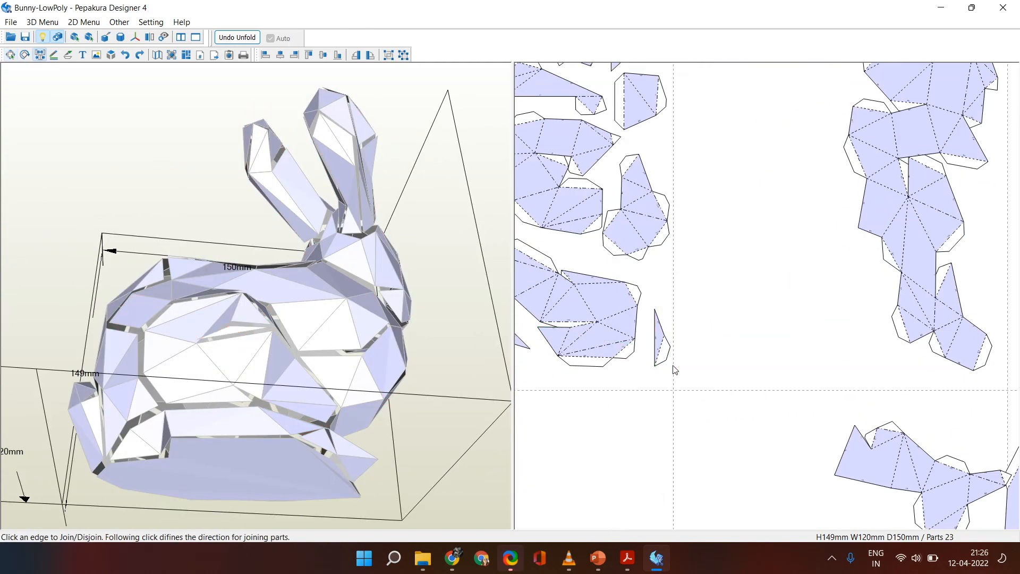
pyautogui.press('Escape')
pyautogui.scroll(-2, 696, 325)
pyautogui.scroll(-4, 923, 358)
# Move the long zigzag body part to the second page and rotate it to fit beside the upright chest part.
pyautogui.moveTo(903, 350); pyautogui.dragTo(553, 98)
pyautogui.moveTo(287, 330); pyautogui.dragTo(382, 378, button='right')
pyautogui.click(218, 362)
pyautogui.moveTo(845, 452); pyautogui.dragTo(678, 282, button='middle')
pyautogui.moveTo(673, 502); pyautogui.dragTo(637, 142)
pyautogui.moveTo(637, 143); pyautogui.dragTo(703, 336, button='middle')
pyautogui.moveTo(679, 226); pyautogui.dragTo(727, 250)
pyautogui.moveTo(670, 268)
pyautogui.mouseDown()
pyautogui.moveTo(674, 276)
pyautogui.moveTo(670, 268)
pyautogui.mouseUp()
# Move the flank part into the lower corner of the second page and nudge the surrounding parts to make room.
pyautogui.moveTo(223, 380); pyautogui.dragTo(391, 391, button='right')
pyautogui.click(367, 388)
pyautogui.moveTo(849, 481); pyautogui.dragTo(657, 341)
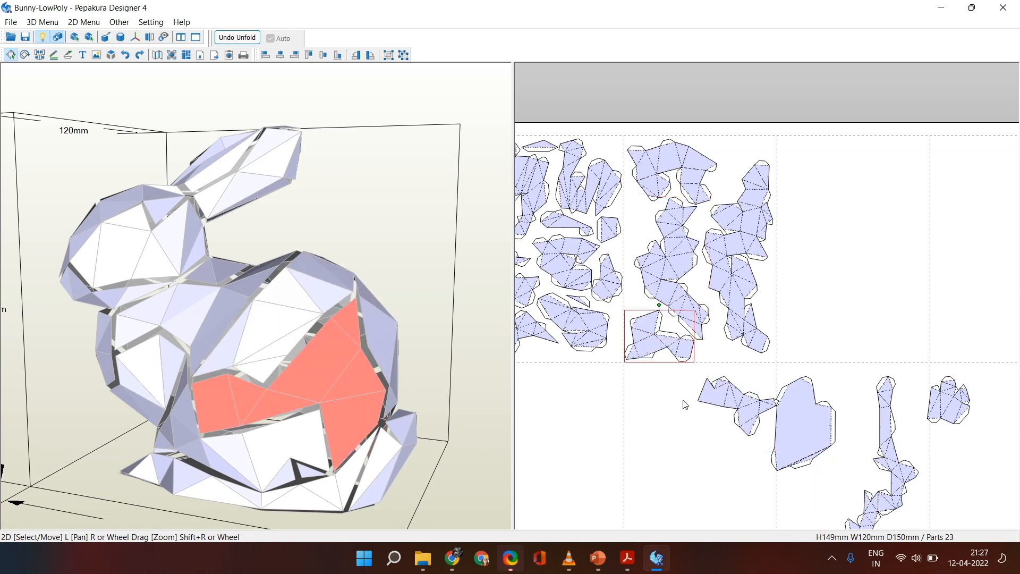
pyautogui.scroll(2, 681, 404)
pyautogui.click(685, 226)
pyautogui.moveTo(689, 89); pyautogui.dragTo(674, 90)
pyautogui.moveTo(644, 380); pyautogui.dragTo(649, 375)
pyautogui.scroll(-5, 744, 372)
# Move the small narrow side part to the inner edge of the second page, beside the zigzag body part.
pyautogui.moveTo(840, 358); pyautogui.dragTo(325, 7)
pyautogui.moveTo(186, 372); pyautogui.dragTo(433, 378, button='right')
pyautogui.click(235, 366)
pyautogui.moveTo(791, 202); pyautogui.dragTo(936, 103, button='middle')
pyautogui.moveTo(737, 272); pyautogui.dragTo(627, 475)
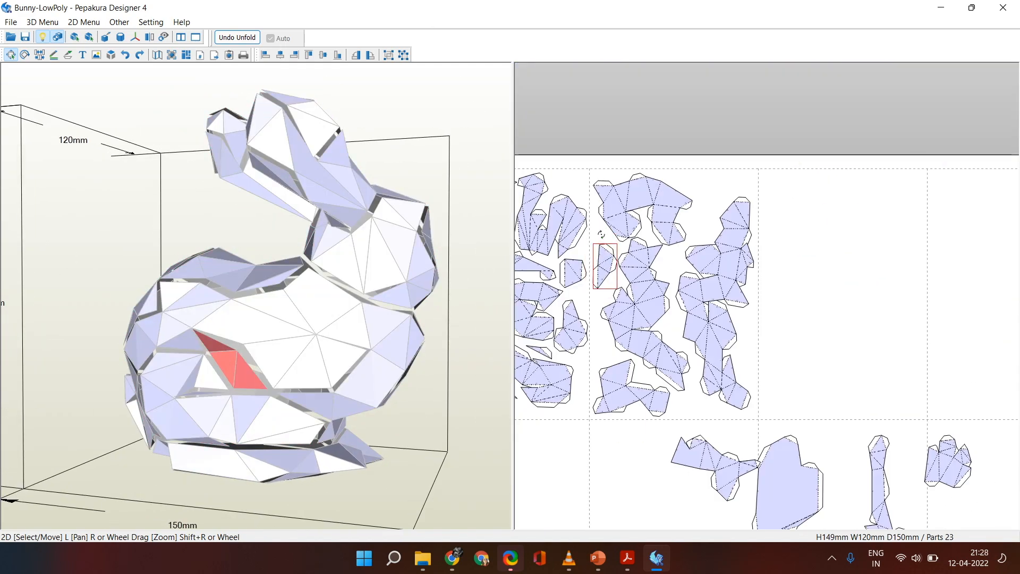
# Move the pointed part from the page below to the top of the third page and rotate it level.
pyautogui.moveTo(764, 424); pyautogui.dragTo(340, 107)
pyautogui.moveTo(212, 419); pyautogui.dragTo(330, 428, button='right')
pyautogui.click(324, 425)
pyautogui.moveTo(727, 468); pyautogui.dragTo(824, 207)
pyautogui.moveTo(812, 168); pyautogui.dragTo(788, 166)
# Move the small diamond-shaped part into the gap between the two long parts on the second page.
pyautogui.click(359, 432)
pyautogui.moveTo(949, 122); pyautogui.dragTo(747, 264, button='middle')
pyautogui.moveTo(565, 439); pyautogui.dragTo(886, 102)
pyautogui.moveTo(904, 101); pyautogui.dragTo(713, 258, button='middle')
pyautogui.hotkey('ctrl', 'j')
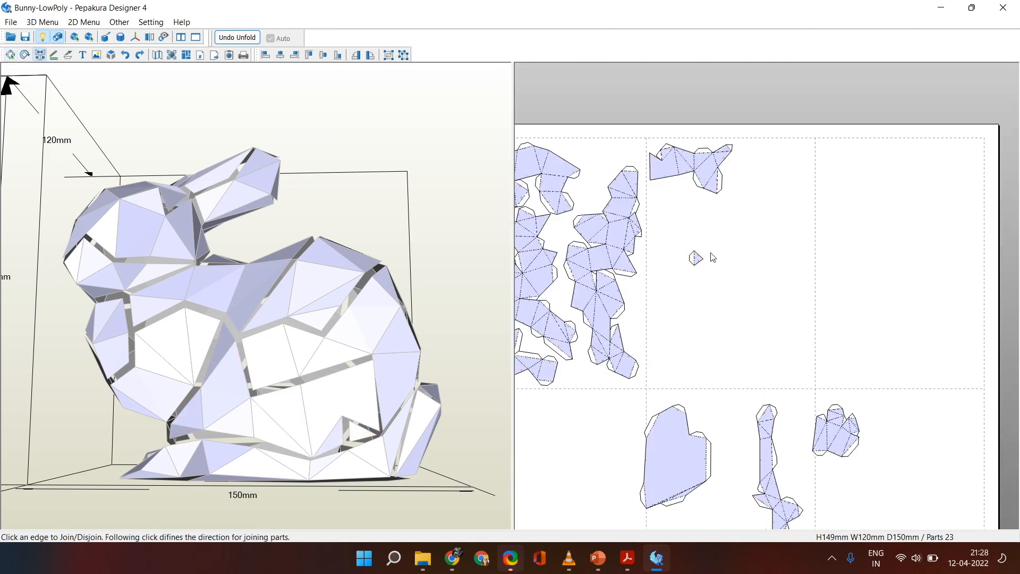
pyautogui.moveTo(711, 299); pyautogui.dragTo(788, 347, button='middle')
pyautogui.moveTo(773, 307); pyautogui.dragTo(634, 280)
# Move the long narrow strip part to the third page and rotate it to fit along the outer edge.
pyautogui.moveTo(892, 428); pyautogui.dragTo(208, 139)
pyautogui.moveTo(319, 393); pyautogui.dragTo(479, 432, button='right')
pyautogui.click(259, 479)
pyautogui.moveTo(259, 480); pyautogui.dragTo(476, 463, button='right')
pyautogui.moveTo(853, 477); pyautogui.dragTo(863, 218)
pyautogui.moveTo(841, 187); pyautogui.dragTo(872, 191)
pyautogui.moveTo(864, 297); pyautogui.dragTo(864, 290)
# Move the tail part and the large flat base part into the free space on the third page.
pyautogui.moveTo(449, 458); pyautogui.dragTo(154, 452, button='right')
pyautogui.click(168, 439)
pyautogui.moveTo(902, 481); pyautogui.dragTo(829, 233)
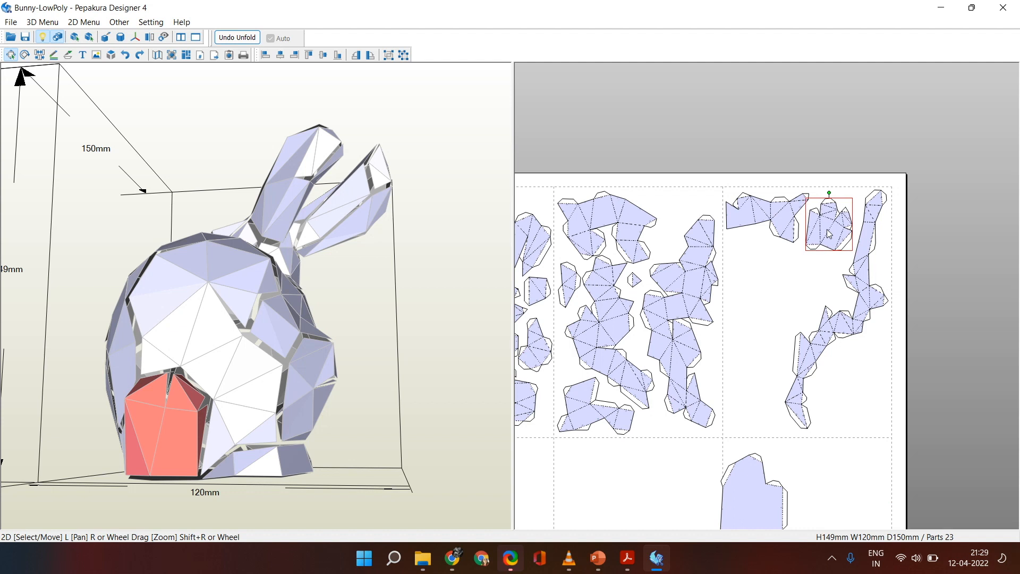
pyautogui.click(746, 506)
pyautogui.moveTo(746, 506); pyautogui.dragTo(758, 299)
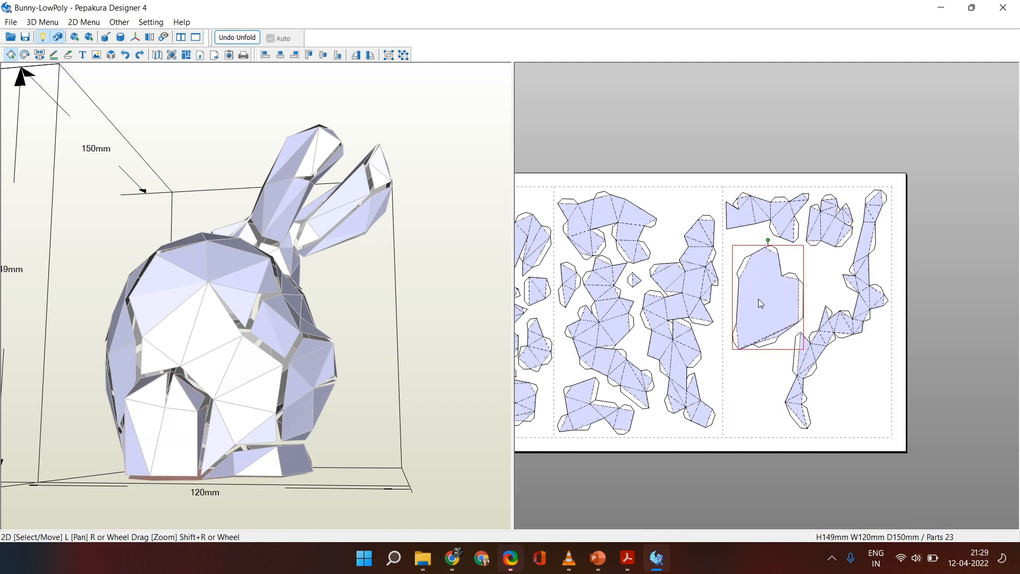
# Turn off the texture colouring of the bunny model and the unfolded parts.
pyautogui.moveTo(754, 405); pyautogui.dragTo(920, 423, button='middle')
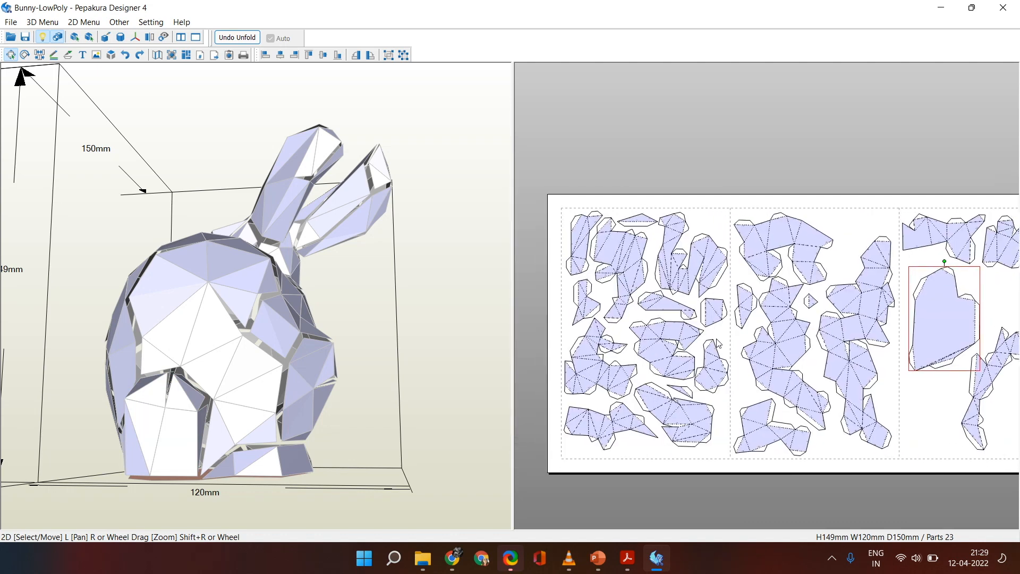
pyautogui.scroll(-2, 717, 343)
pyautogui.scroll(5, 717, 343)
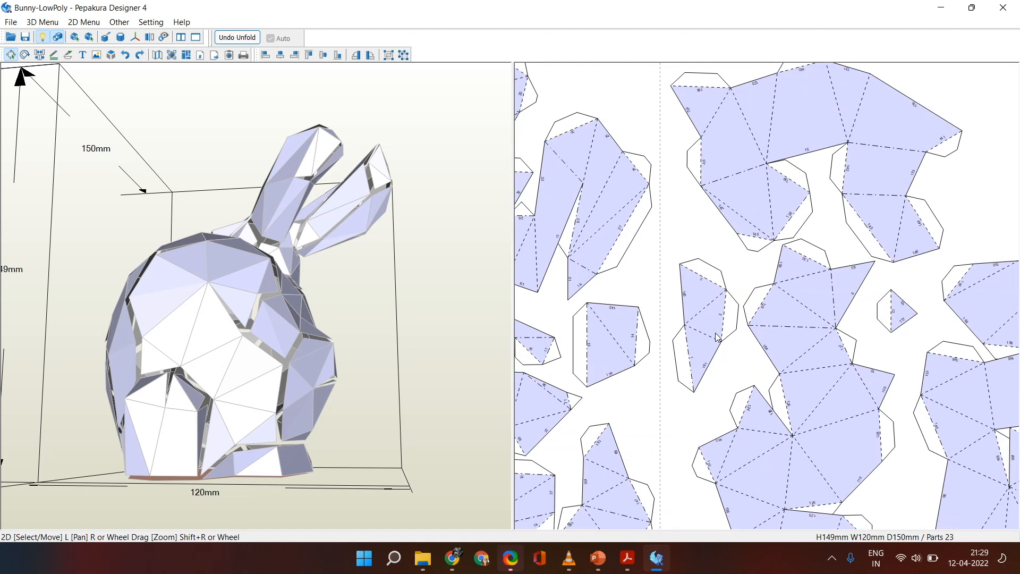
pyautogui.scroll(1, 716, 333)
pyautogui.click(60, 37)
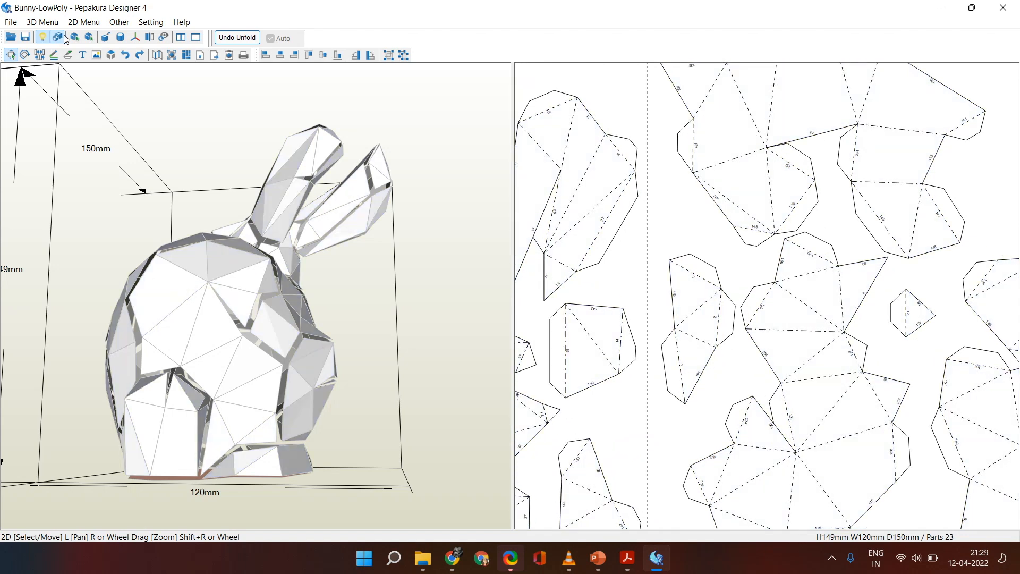
pyautogui.scroll(1, 718, 343)
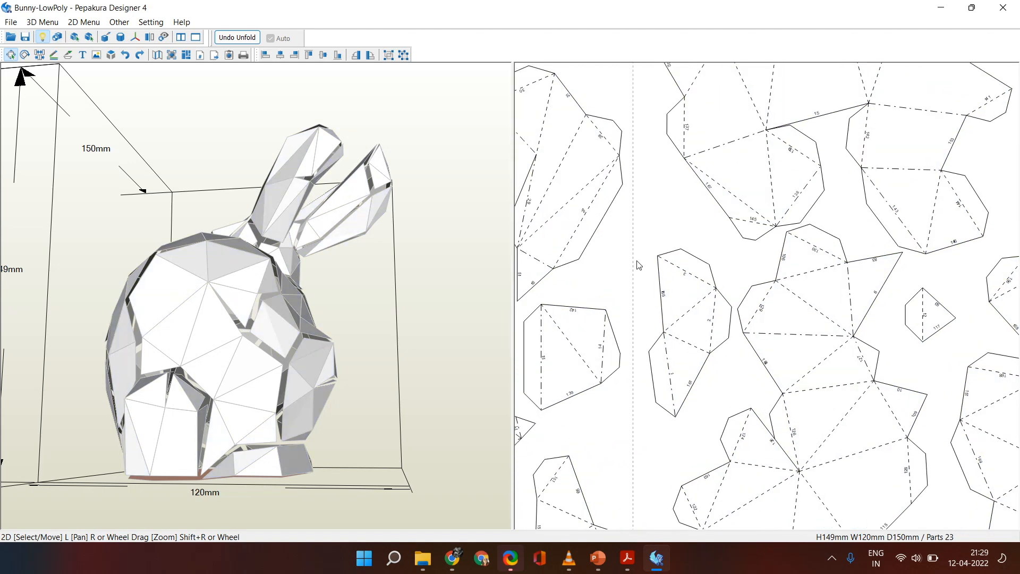
pyautogui.scroll(-3, 639, 265)
pyautogui.scroll(-1, 965, 330)
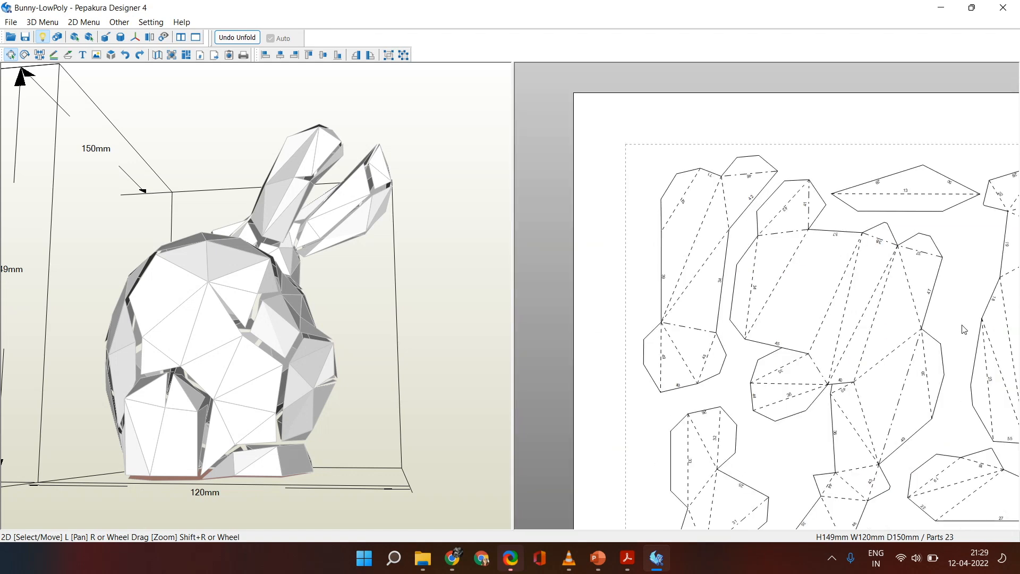
pyautogui.scroll(-3, 965, 330)
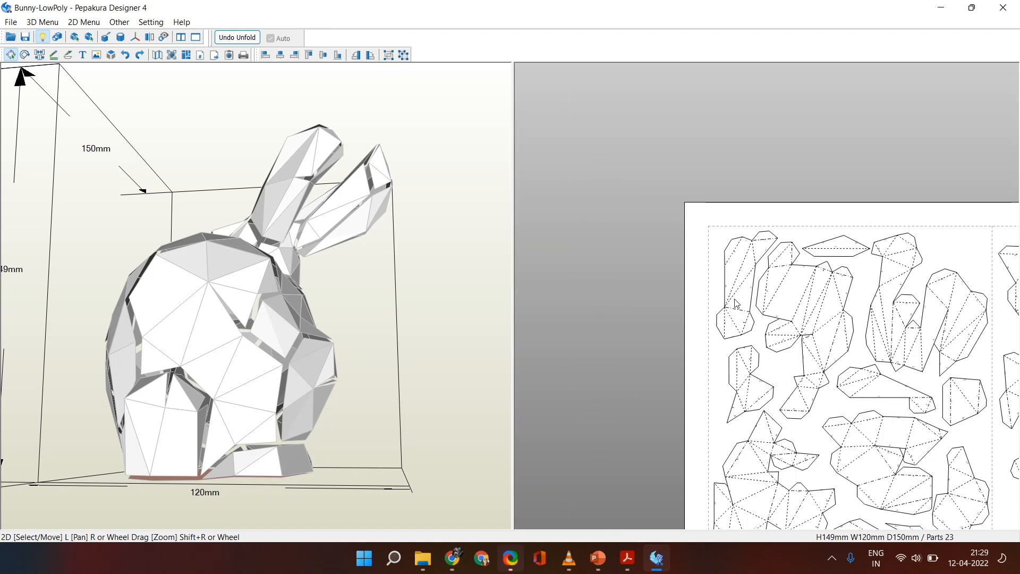
# Identify the two parts that form one ear and label them 1 and 2 on the first page.
pyautogui.moveTo(368, 321); pyautogui.dragTo(218, 374)
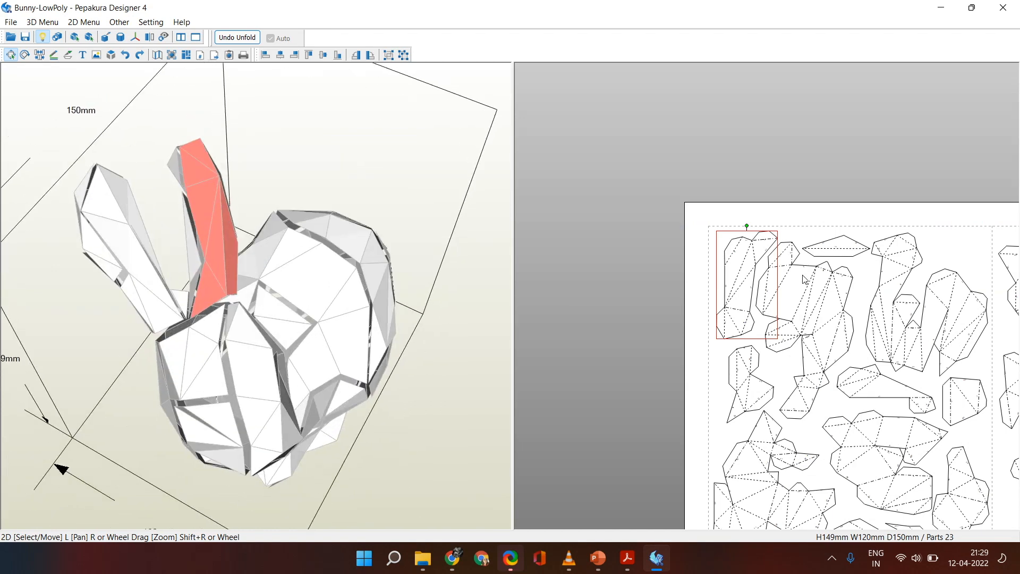
pyautogui.keyDown('shift'); pyautogui.click(744, 275); pyautogui.keyUp('shift')
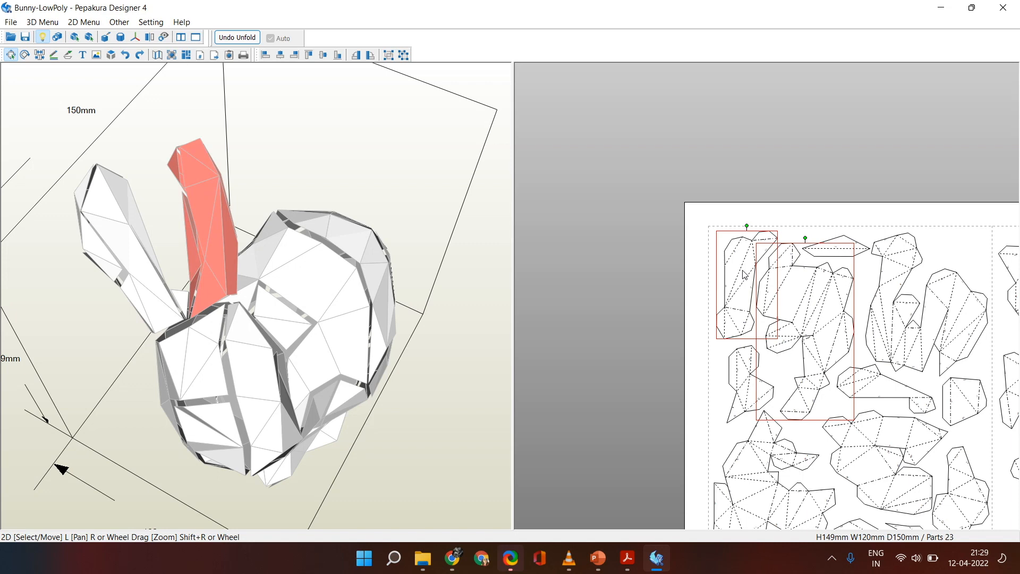
pyautogui.moveTo(212, 297); pyautogui.dragTo(323, 273)
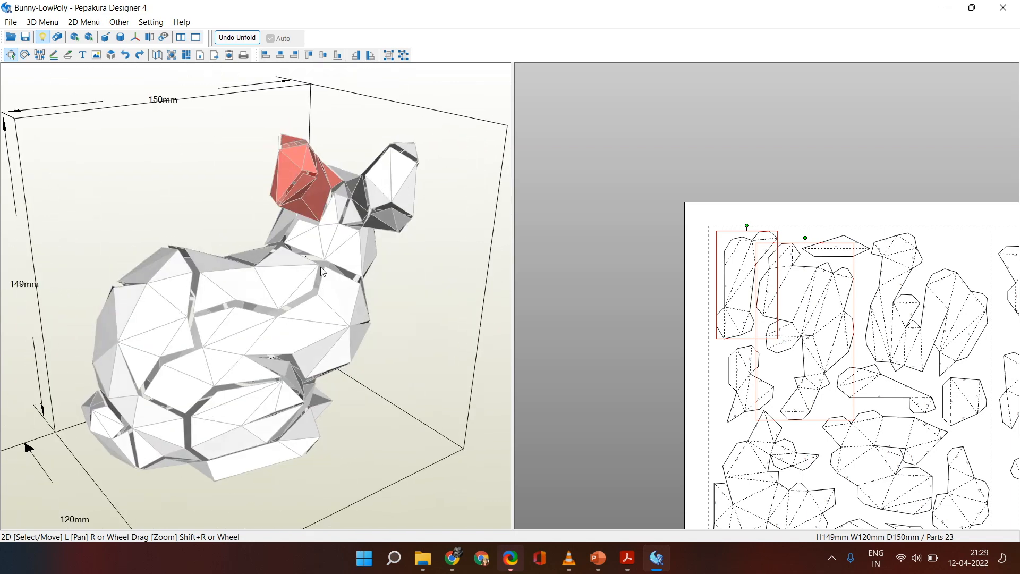
pyautogui.click(879, 227)
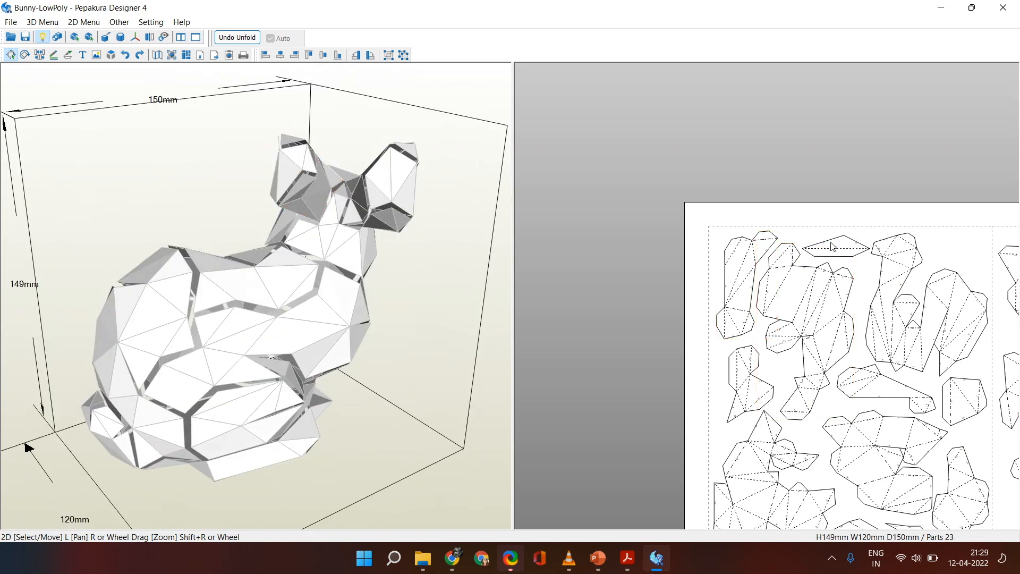
pyautogui.click(738, 271)
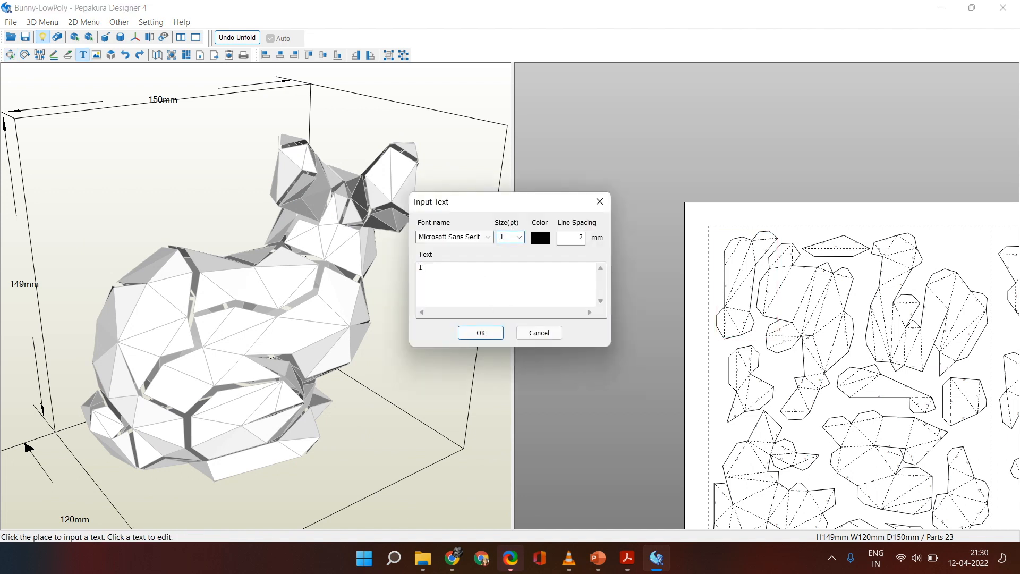
pyautogui.click(492, 332)
# Locate the large W-shaped part of the other ear on the model and label it 3.
pyautogui.click(941, 321)
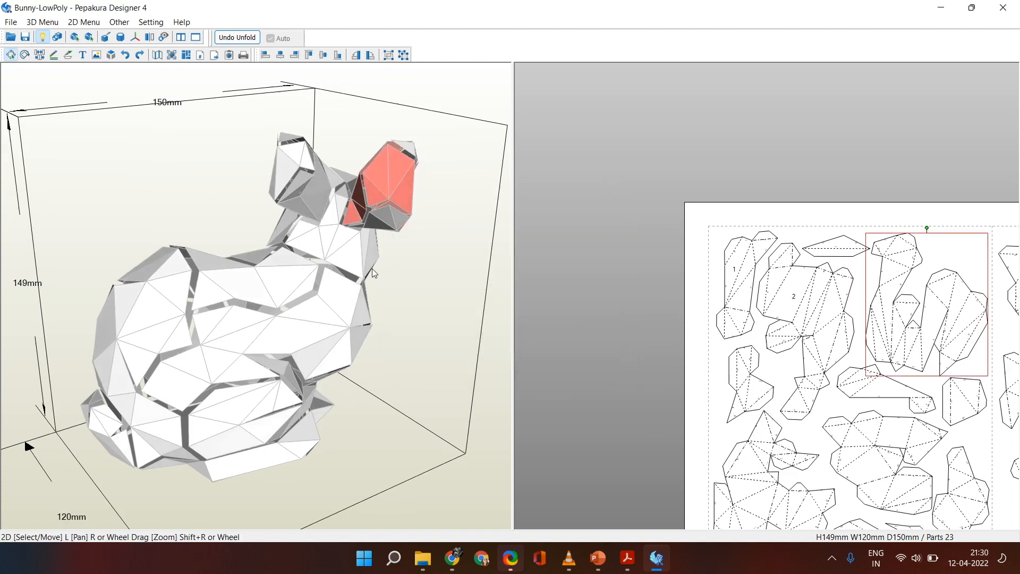
pyautogui.moveTo(495, 367); pyautogui.dragTo(458, 295)
pyautogui.moveTo(455, 291); pyautogui.dragTo(208, 261, button='right')
pyautogui.click(83, 55)
pyautogui.click(937, 323)
pyautogui.write('3')
pyautogui.click(481, 332)
pyautogui.click(10, 54)
# Label the long hooked part below part 3 on the first page with the number 4.
pyautogui.click(870, 386)
pyautogui.click(82, 55)
pyautogui.click(887, 390)
pyautogui.write('4')
pyautogui.click(481, 330)
pyautogui.click(10, 55)
# Locate the small pointed ear part below part 1 on the model and label it 5.
pyautogui.click(887, 390)
pyautogui.click(750, 380)
pyautogui.click(898, 399)
pyautogui.moveTo(341, 297); pyautogui.dragTo(277, 298, button='right')
pyautogui.click(82, 55)
pyautogui.click(757, 392)
pyautogui.write('5')
pyautogui.click(481, 331)
pyautogui.click(11, 55)
pyautogui.click(752, 386)
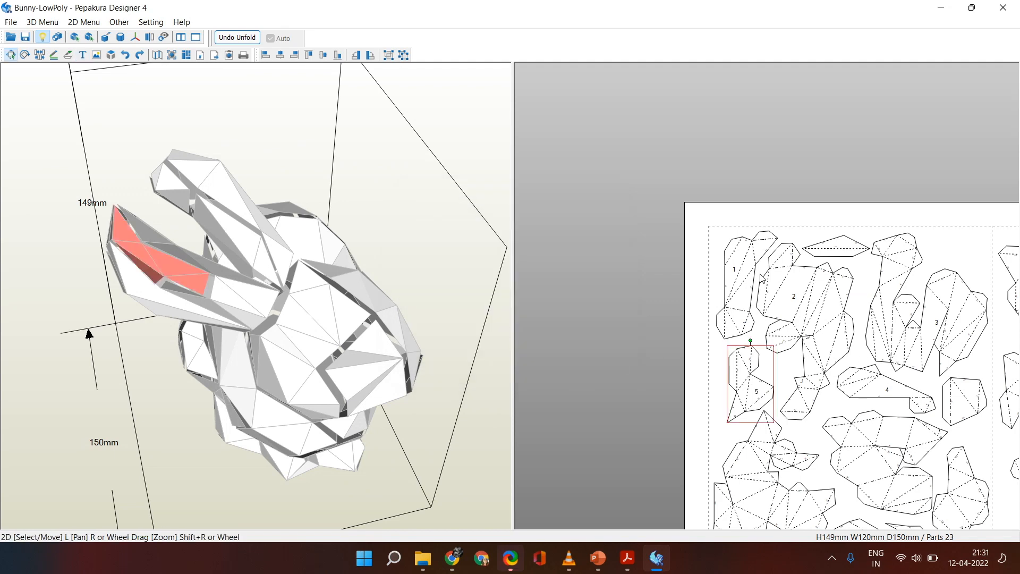
# Locate the thin diamond-shaped part at the top of the first page and label it 6.
pyautogui.click(839, 249)
pyautogui.moveTo(372, 287); pyautogui.dragTo(682, 264, button='right')
pyautogui.click(82, 54)
pyautogui.click(845, 246)
pyautogui.write('6')
pyautogui.click(463, 332)
pyautogui.click(10, 55)
pyautogui.click(847, 245)
# Compare the neighbouring parts on the model and label the large branched part below part 5 with 7.
pyautogui.click(915, 341)
pyautogui.keyDown('shift'); pyautogui.click(883, 385); pyautogui.keyUp('shift')
pyautogui.click(861, 355)
pyautogui.click(933, 329)
pyautogui.keyDown('shift'); pyautogui.click(882, 385); pyautogui.keyUp('shift')
pyautogui.keyDown('shift'); pyautogui.click(797, 308); pyautogui.keyUp('shift')
pyautogui.keyDown('shift'); pyautogui.click(743, 303); pyautogui.keyUp('shift')
pyautogui.moveTo(319, 276); pyautogui.dragTo(428, 353, button='right')
pyautogui.click(368, 304)
pyautogui.moveTo(748, 404); pyautogui.dragTo(697, 261, button='right')
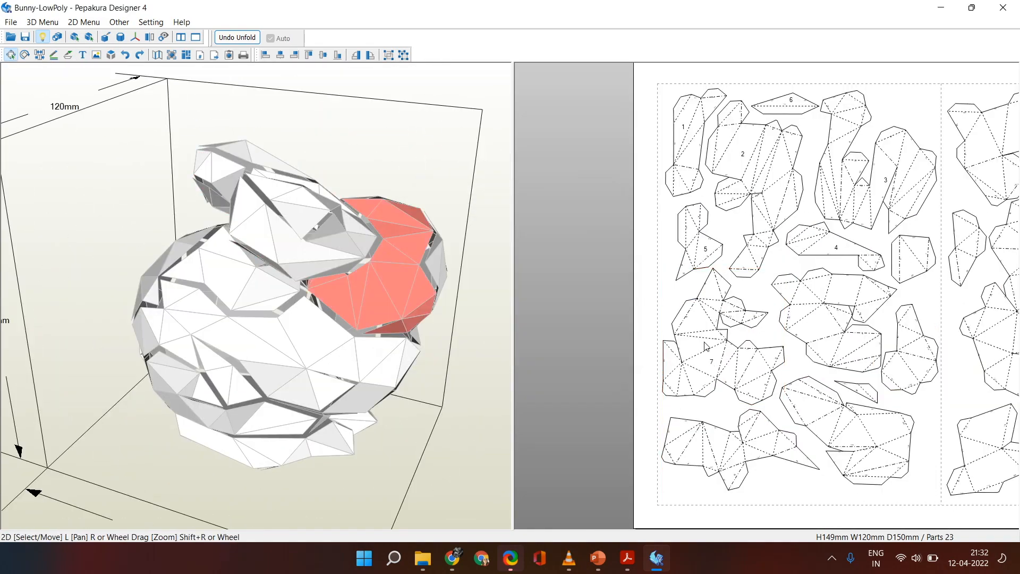
# Label the large part from the side of the head 8 and the jagged part at the bottom of the first page 9.
pyautogui.moveTo(425, 319); pyautogui.dragTo(319, 266, button='right')
pyautogui.click(178, 246)
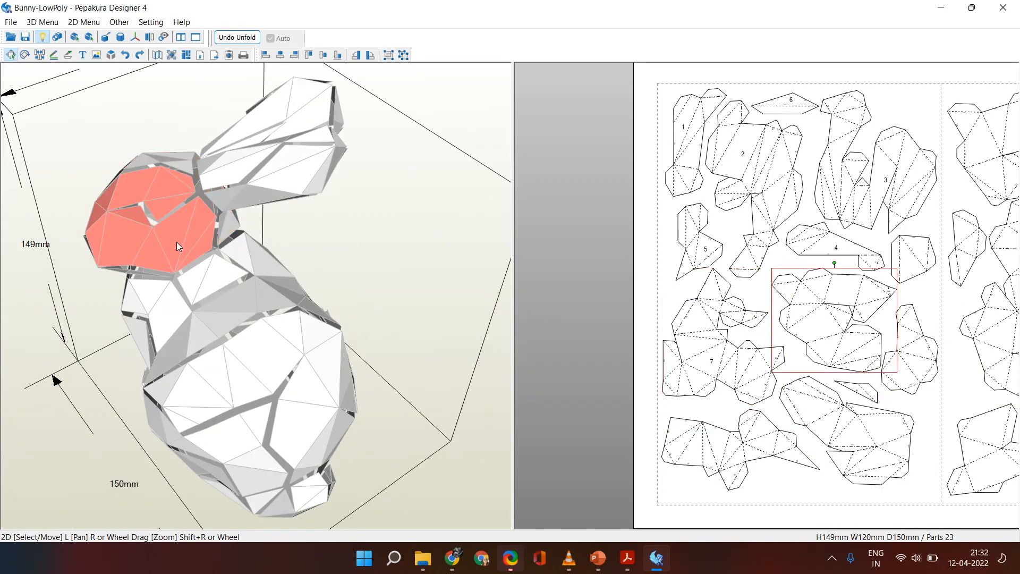
pyautogui.moveTo(483, 335); pyautogui.dragTo(422, 240, button='right')
pyautogui.click(718, 449)
pyautogui.write('9')
pyautogui.press('Return')
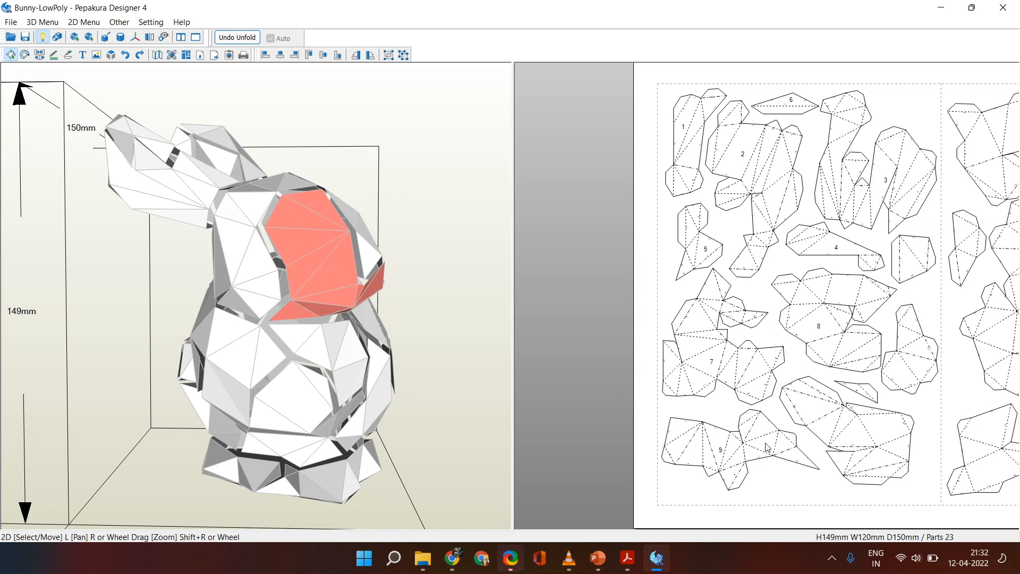
pyautogui.click(718, 450)
# Label the small polygonal part next to part 4 with the number 10.
pyautogui.moveTo(225, 452); pyautogui.dragTo(316, 461, button='right')
pyautogui.click(82, 55)
pyautogui.click(910, 258)
pyautogui.write('10')
pyautogui.press('Return')
# Label the arched part at the top of the second page with the number 11.
pyautogui.moveTo(298, 319); pyautogui.dragTo(389, 304, button='right')
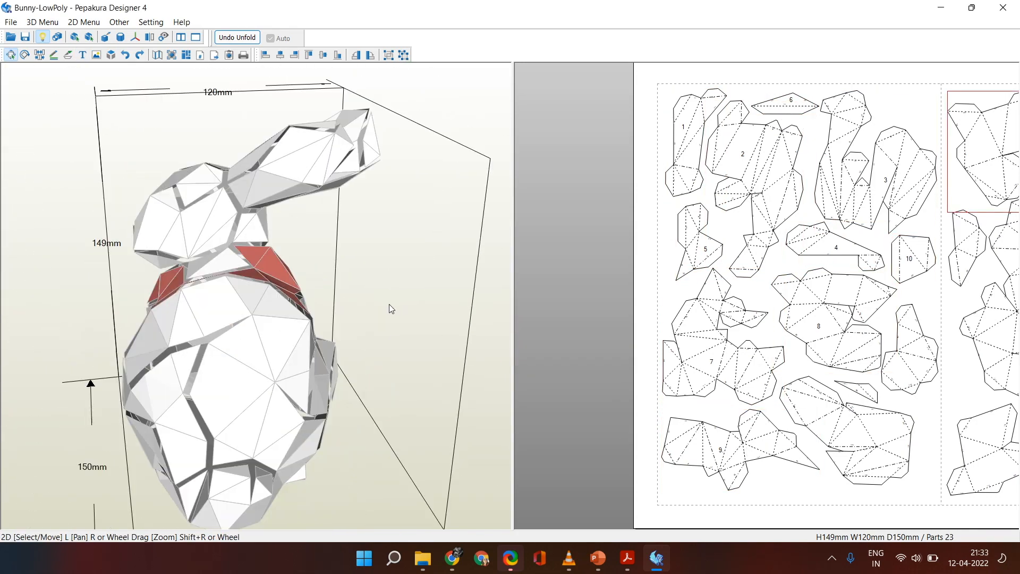
pyautogui.moveTo(904, 298); pyautogui.dragTo(726, 312, button='right')
pyautogui.click(82, 55)
pyautogui.click(852, 142)
pyautogui.write('11')
pyautogui.press('Return')
pyautogui.click(851, 142)
# Label the bell-shaped part beside part 8 on the first page with the number 12.
pyautogui.moveTo(175, 303); pyautogui.dragTo(321, 307, button='right')
pyautogui.click(738, 377)
pyautogui.write('12')
pyautogui.press('Return')
pyautogui.click(726, 390)
# Find the long body-side part on the second page in the model and label it 13.
pyautogui.moveTo(223, 340); pyautogui.dragTo(453, 455, button='right')
pyautogui.click(254, 348)
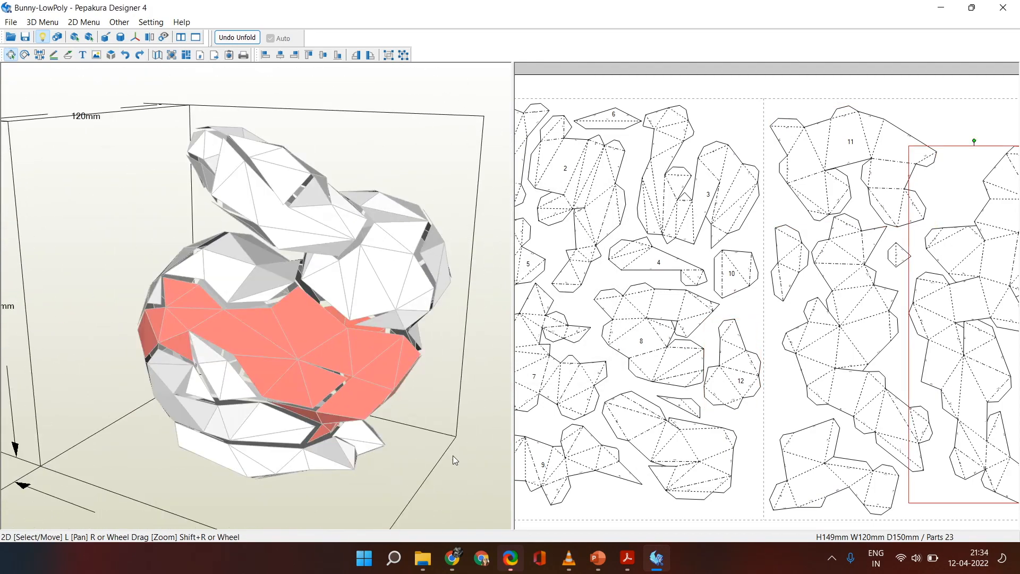
pyautogui.click(83, 55)
pyautogui.click(971, 303)
pyautogui.write('13')
pyautogui.press('Return')
pyautogui.click(972, 303)
# Check the neighbouring parts on the model and label the small narrow part near the second page's edge 14.
pyautogui.keyDown('shift'); pyautogui.click(852, 142); pyautogui.keyUp('shift')
pyautogui.keyDown('shift'); pyautogui.click(737, 378); pyautogui.keyUp('shift')
pyautogui.keyDown('shift'); pyautogui.click(735, 274); pyautogui.keyUp('shift')
pyautogui.moveTo(218, 387); pyautogui.dragTo(346, 383, button='right')
pyautogui.click(82, 55)
pyautogui.click(786, 250)
pyautogui.write('14')
pyautogui.press('Return')
# Label the thin sliver part on the first page 15 and the large leg part beneath it 16.
pyautogui.moveTo(167, 402); pyautogui.dragTo(263, 356, button='right')
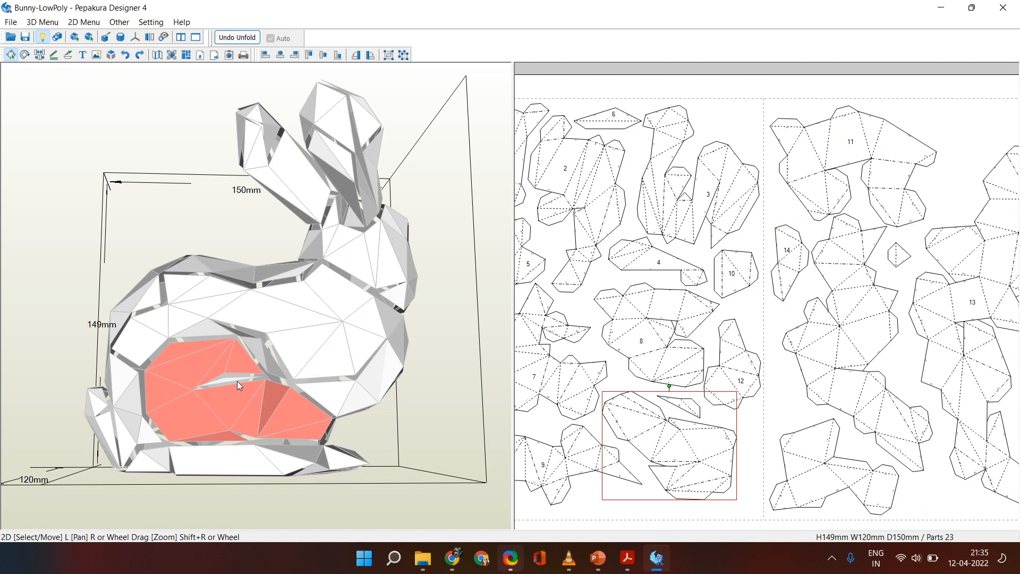
pyautogui.click(83, 54)
pyautogui.click(689, 403)
pyautogui.write('15')
pyautogui.click(484, 343)
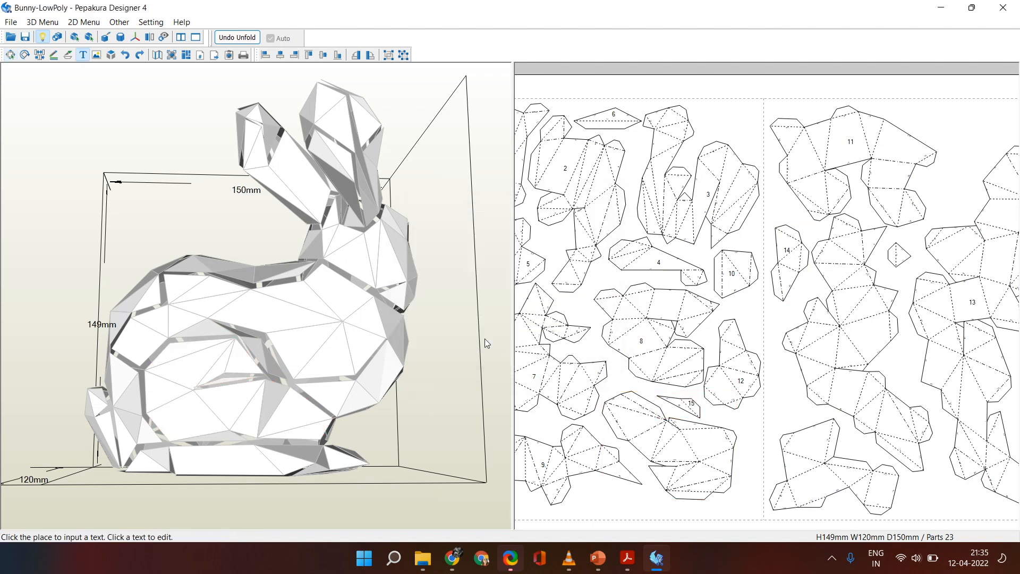
pyautogui.click(699, 445)
pyautogui.write('16')
pyautogui.click(485, 343)
# Identify the part adjoining the leg on the model and label the long winding part on the second page 17.
pyautogui.click(255, 404)
pyautogui.moveTo(255, 404); pyautogui.dragTo(285, 406, button='right')
pyautogui.click(347, 429)
pyautogui.click(287, 425)
pyautogui.click(300, 379)
pyautogui.click(286, 406)
pyautogui.click(83, 55)
pyautogui.click(856, 325)
pyautogui.write('17')
pyautogui.click(841, 349)
# Locate the branched part at the bottom of the second page on the model and label it 18.
pyautogui.click(396, 386)
pyautogui.moveTo(345, 396); pyautogui.dragTo(414, 410, button='right')
pyautogui.click(303, 425)
pyautogui.scroll(-2, 763, 318)
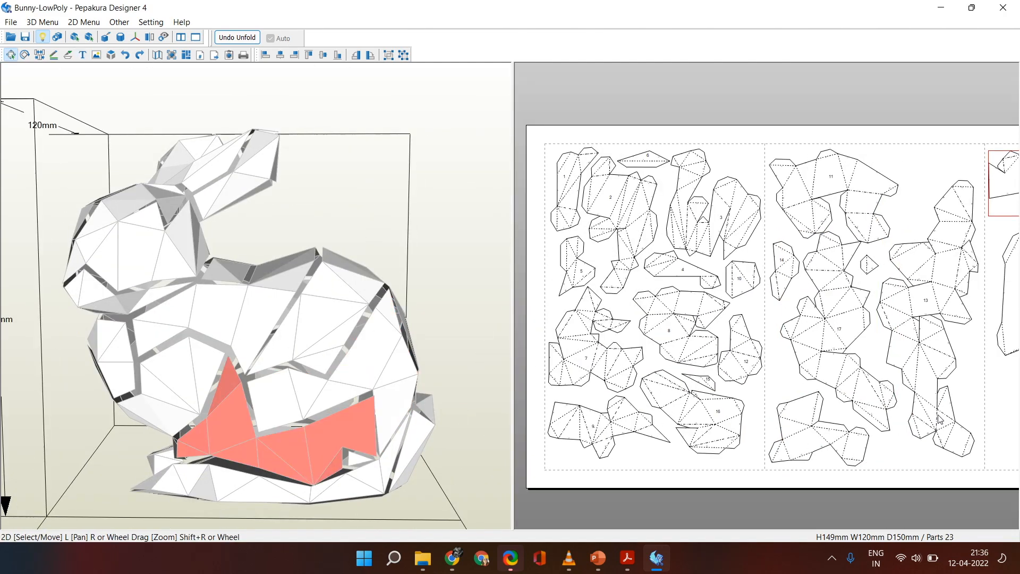
pyautogui.moveTo(763, 318); pyautogui.dragTo(625, 289, button='right')
pyautogui.moveTo(381, 418); pyautogui.dragTo(441, 403, button='right')
pyautogui.click(255, 401)
pyautogui.click(82, 55)
pyautogui.click(663, 410)
pyautogui.write('18')
pyautogui.click(481, 328)
# Label the wide pointed part at the top of the third page with the number 19.
pyautogui.moveTo(340, 411); pyautogui.dragTo(461, 416, button='right')
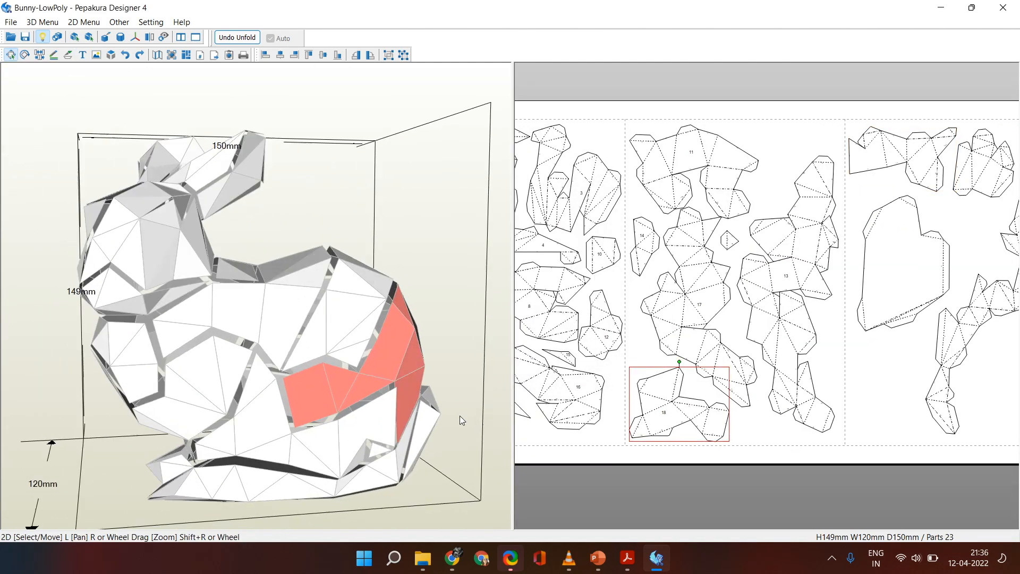
pyautogui.click(83, 55)
pyautogui.click(918, 161)
pyautogui.click(497, 326)
# Label the tiny diamond-shaped part on the second page with the number 20.
pyautogui.scroll(-1, 834, 430)
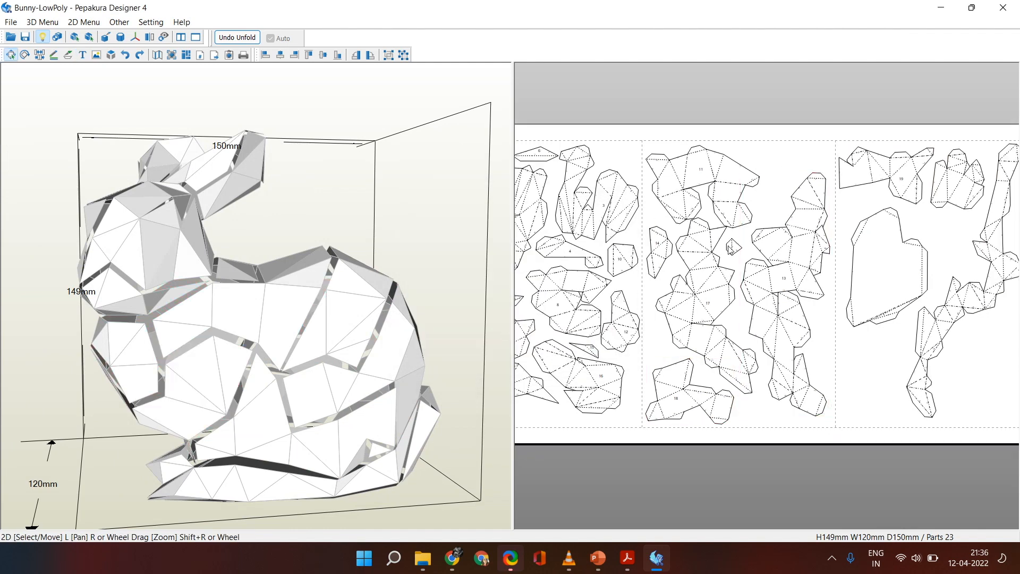
pyautogui.click(730, 247)
pyautogui.scroll(4, 715, 308)
pyautogui.moveTo(710, 314); pyautogui.dragTo(704, 371, button='right')
pyautogui.click(82, 55)
pyautogui.click(697, 253)
pyautogui.write('20')
pyautogui.click(480, 329)
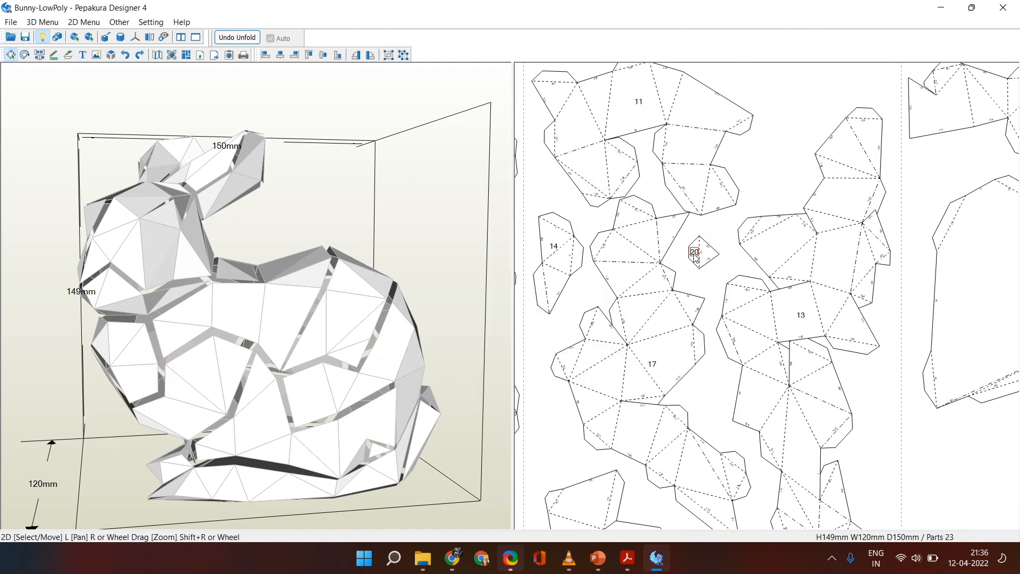
# Locate the remaining third-page parts on the model and label the crown-shaped part 21.
pyautogui.scroll(-4, 901, 336)
pyautogui.moveTo(619, 414); pyautogui.dragTo(732, 425, button='right')
pyautogui.moveTo(958, 484); pyautogui.dragTo(464, 113)
pyautogui.keyDown('shift'); pyautogui.click(995, 198); pyautogui.keyUp('shift')
pyautogui.moveTo(393, 319); pyautogui.dragTo(235, 400, button='right')
pyautogui.click(154, 437)
pyautogui.moveTo(946, 447); pyautogui.dragTo(603, 450, button='right')
pyautogui.click(82, 55)
pyautogui.click(753, 208)
pyautogui.write('21')
pyautogui.click(480, 333)
# Label the long strip part on the third page 22 and the large flat base part 23.
pyautogui.click(82, 54)
pyautogui.click(810, 306)
pyautogui.write('22')
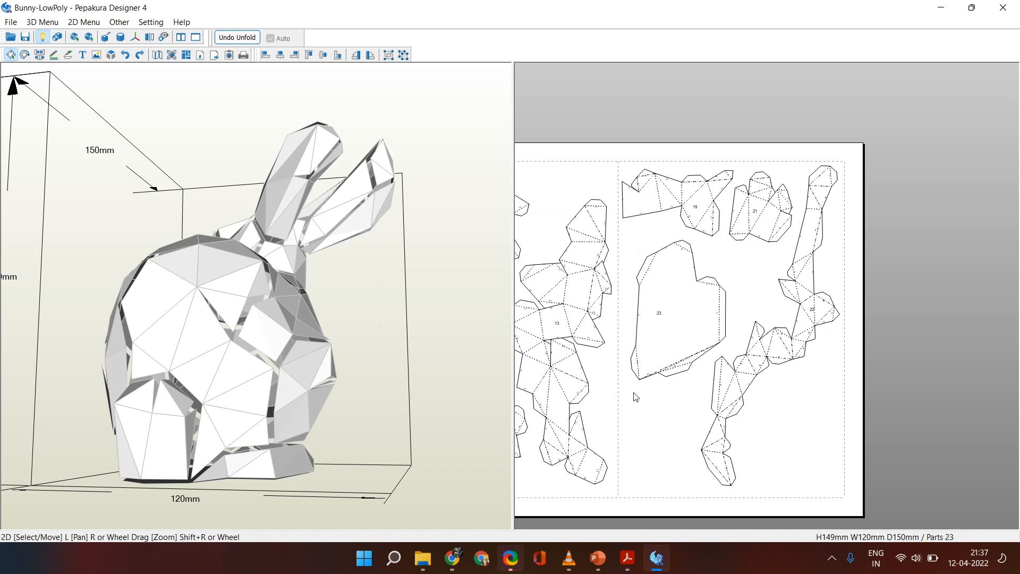
pyautogui.scroll(-1, 636, 397)
pyautogui.moveTo(673, 421); pyautogui.dragTo(745, 434, button='right')
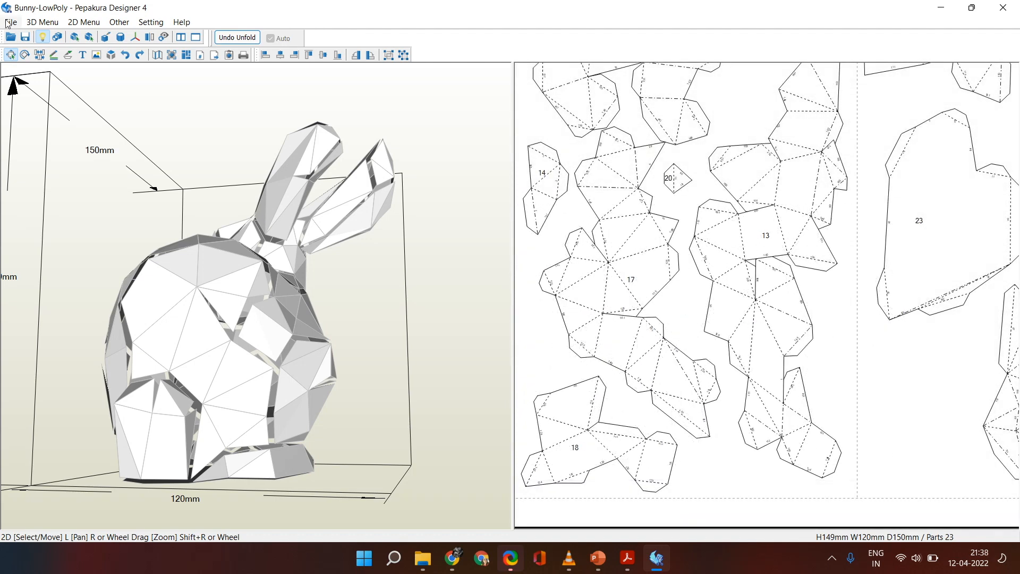
# Print the layout to a PDF named Bunny-LowPoly.pdf in the Lowpoly Bunny folder.
pyautogui.click(9, 23)
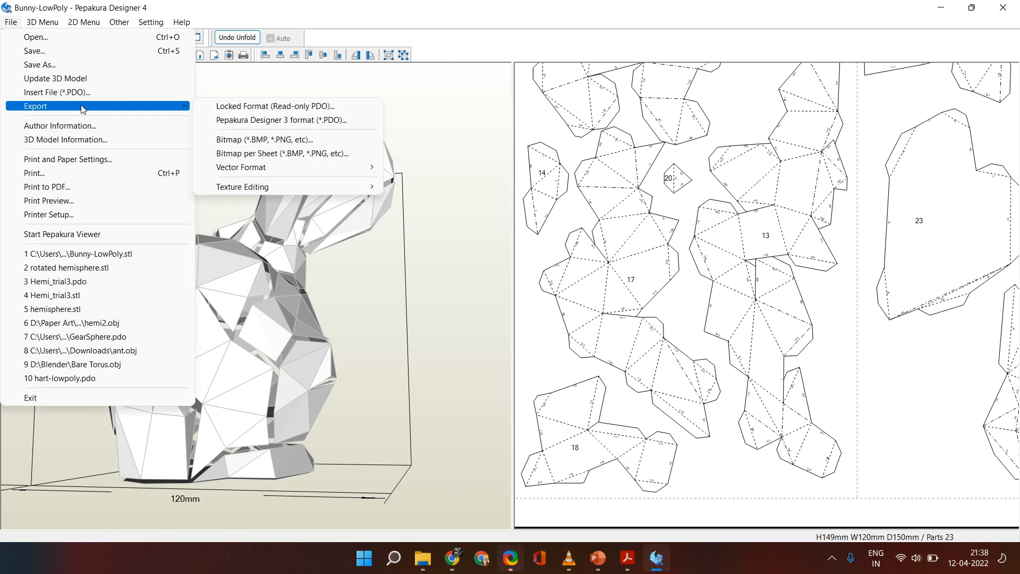
pyautogui.click(101, 190)
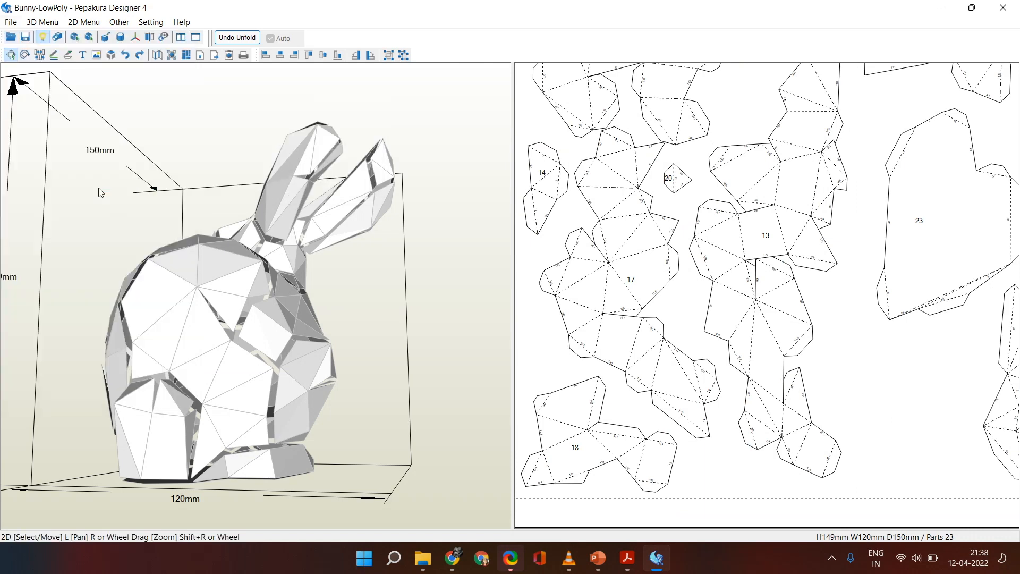
pyautogui.click(365, 317)
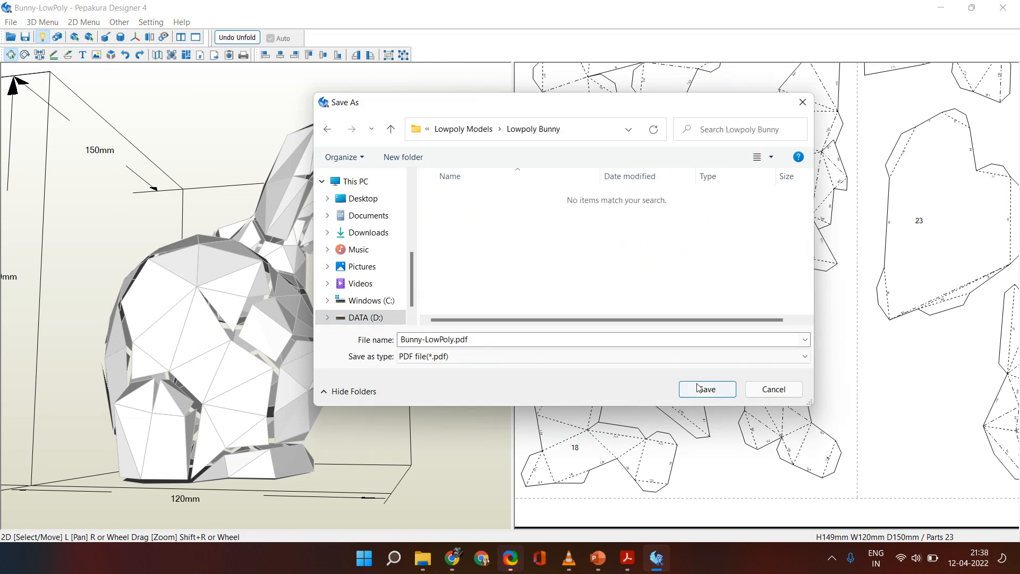
pyautogui.click(707, 390)
# Open Bunny-LowPoly.pdf from the Lowpoly Bunny folder in Adobe Acrobat Reader and examine the first page.
pyautogui.doubleClick(526, 223)
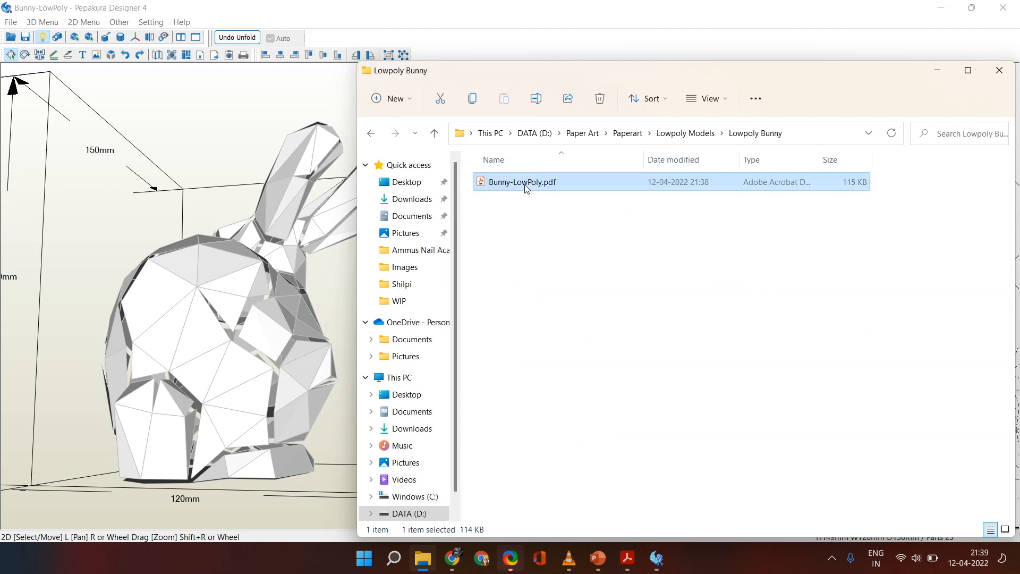
pyautogui.press('Return')
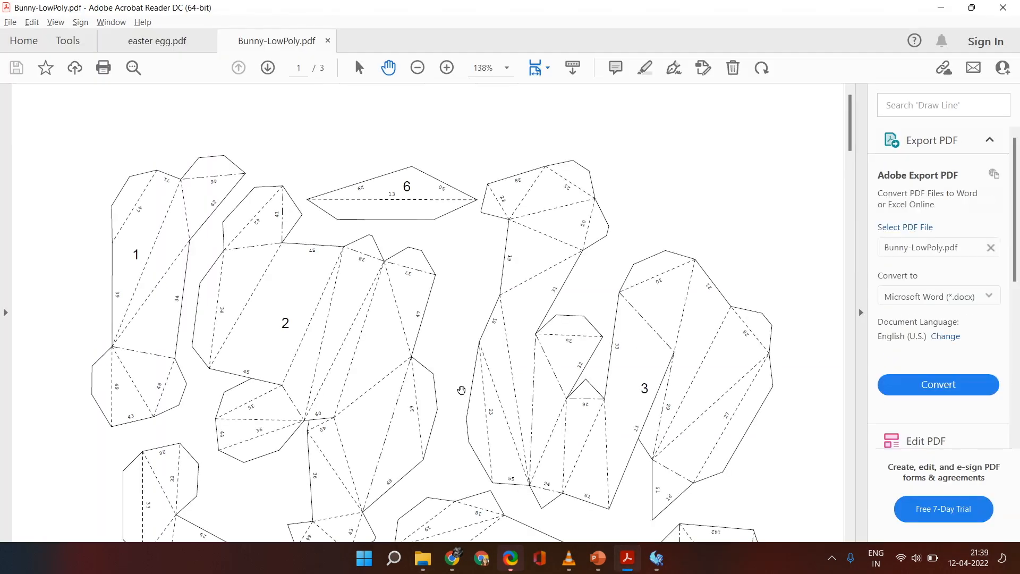
pyautogui.scroll(-15, 462, 396)
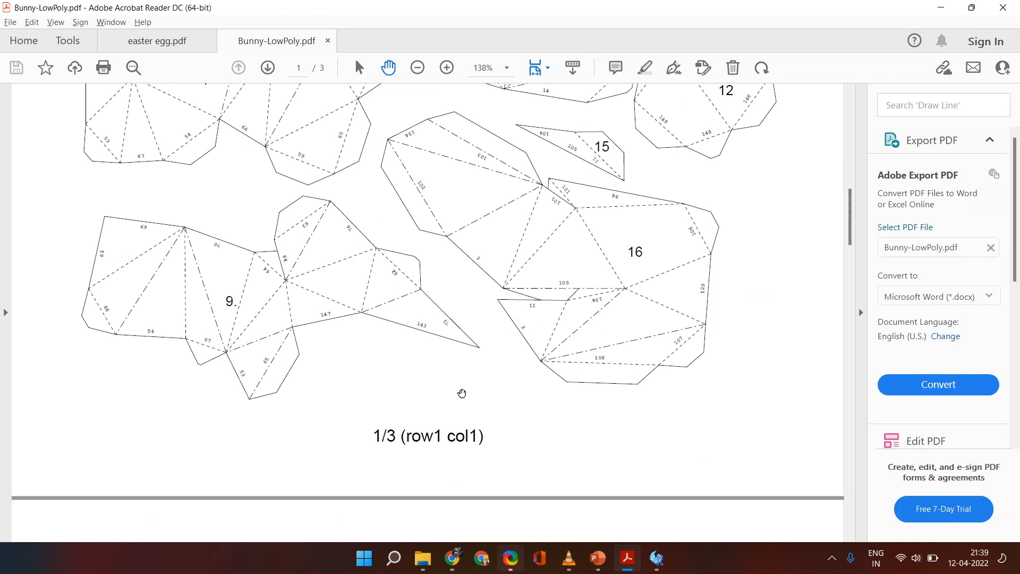
# Review the numbered parts on the second and third pages of the exported PDF, and return to the start of the first page.
pyautogui.scroll(-15, 461, 388)
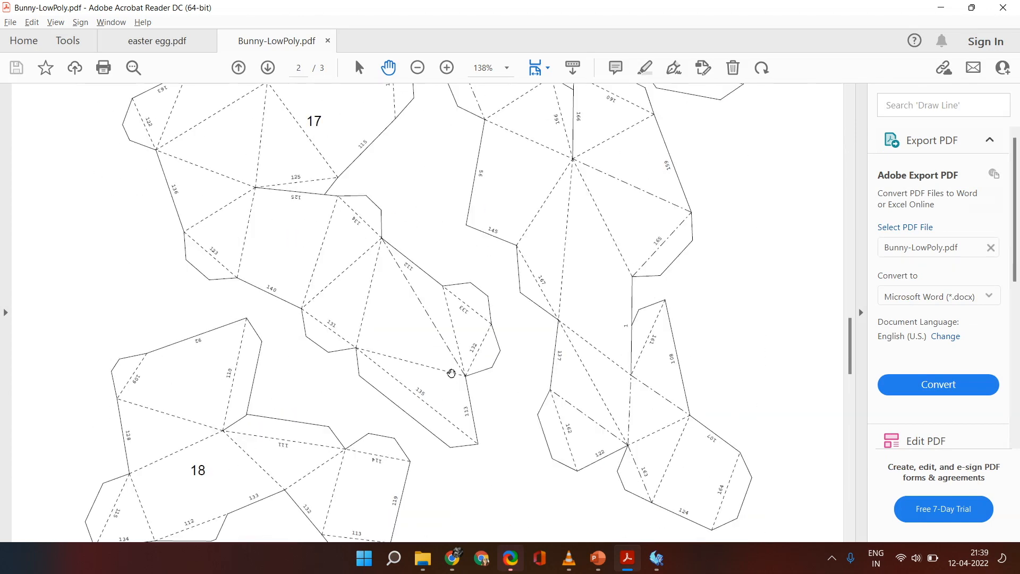
pyautogui.scroll(-15, 445, 372)
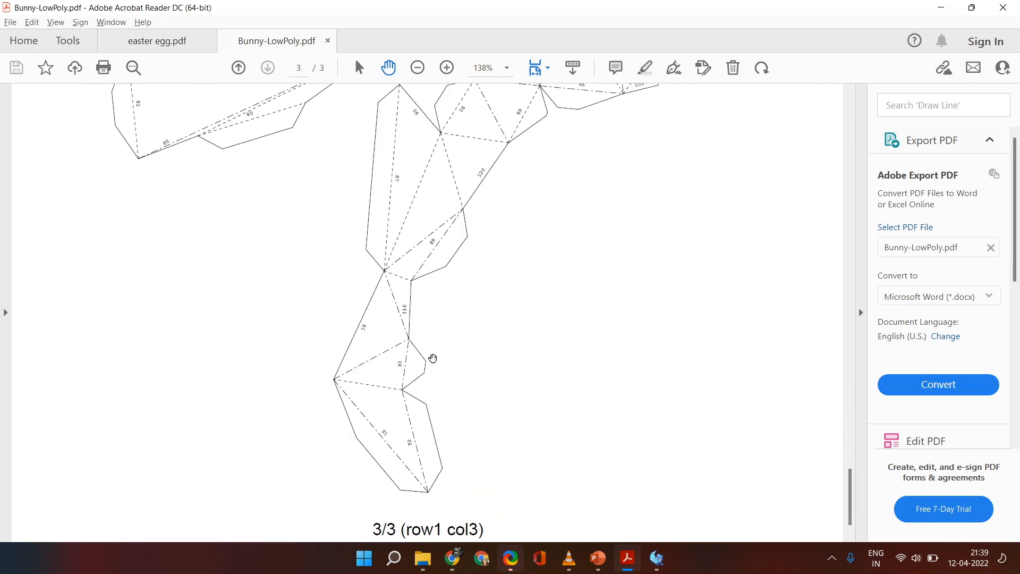
pyautogui.scroll(15, 430, 356)
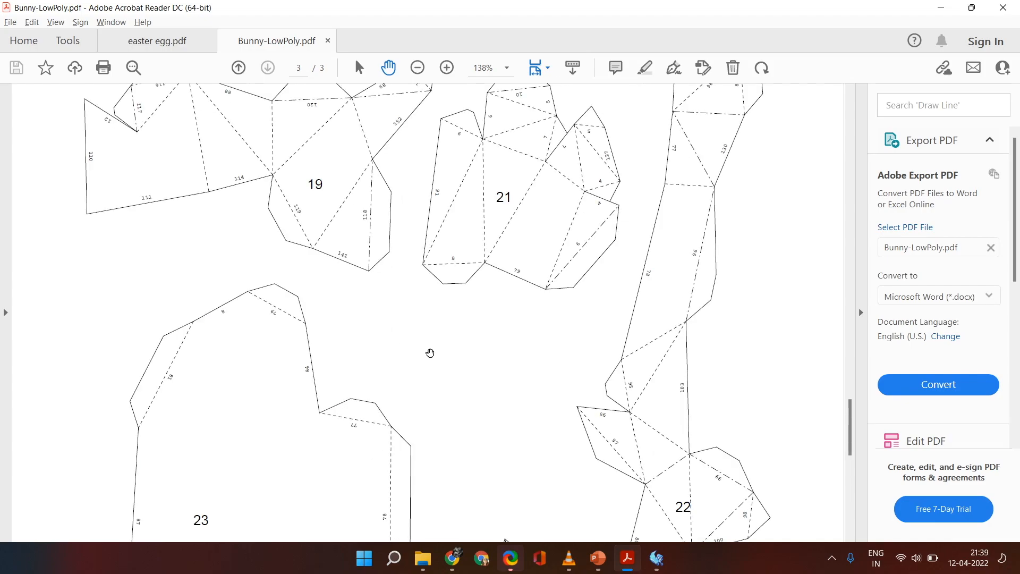
pyautogui.scroll(15, 430, 351)
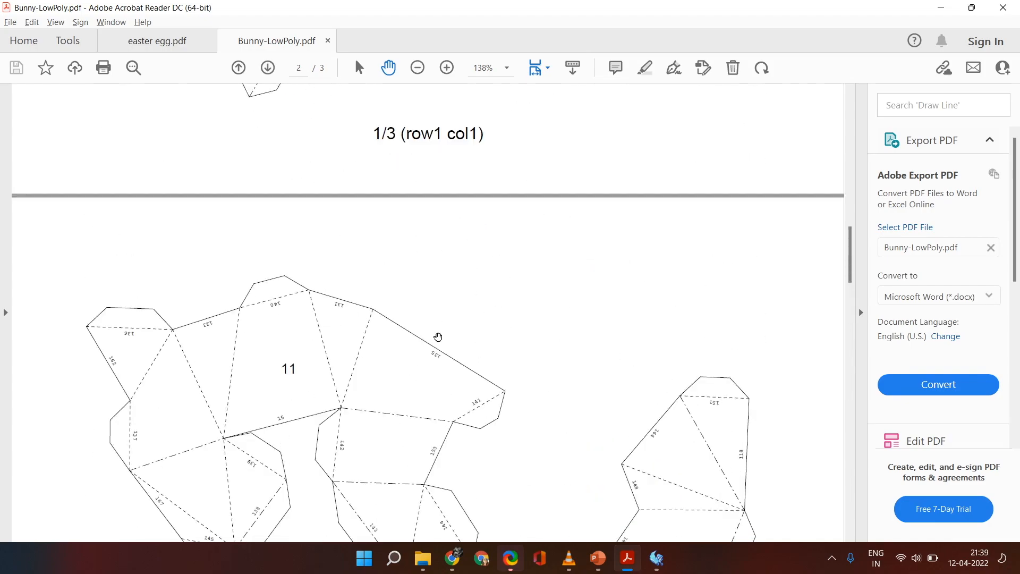
pyautogui.scroll(10, 426, 333)
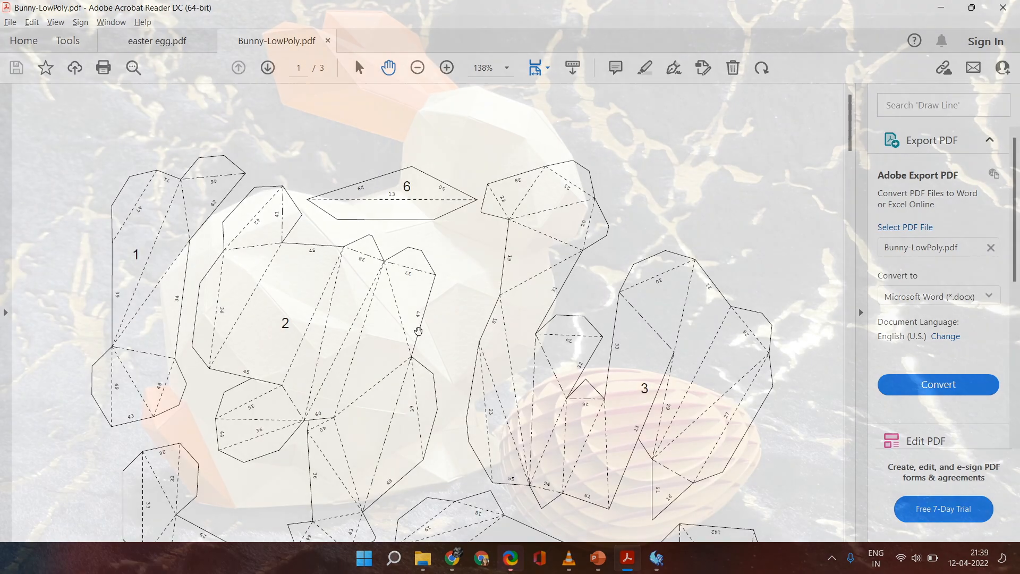